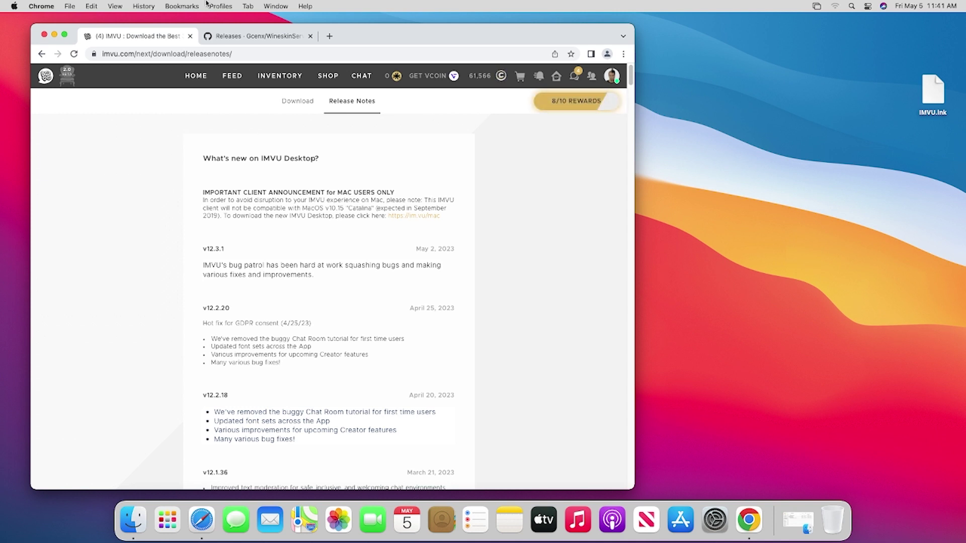
Step: Switch to the Gcenx/WineskinServer releases tab and scroll past the pre-release notes to Assets
click(227, 43)
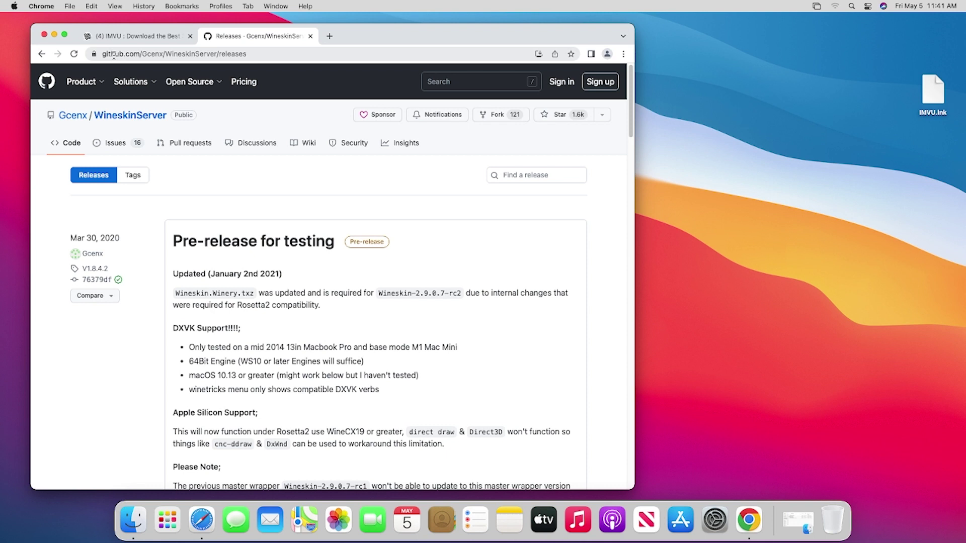
drag(103, 54, 244, 54)
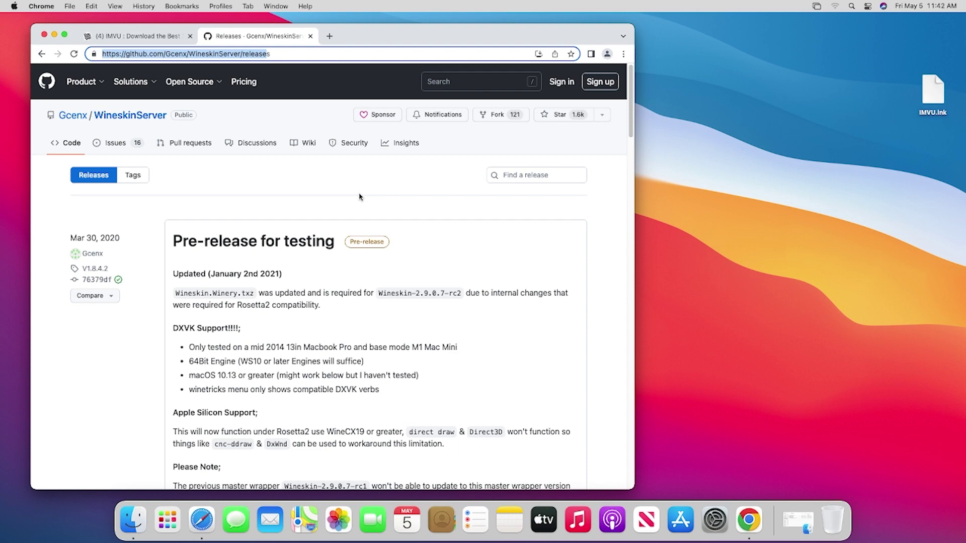
key(super+Right)
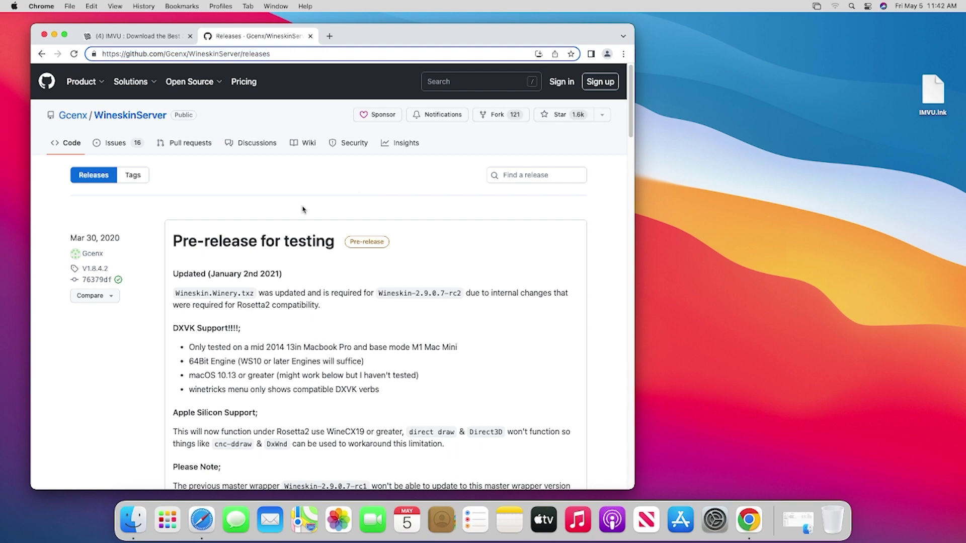
scroll(302, 210, down, 6)
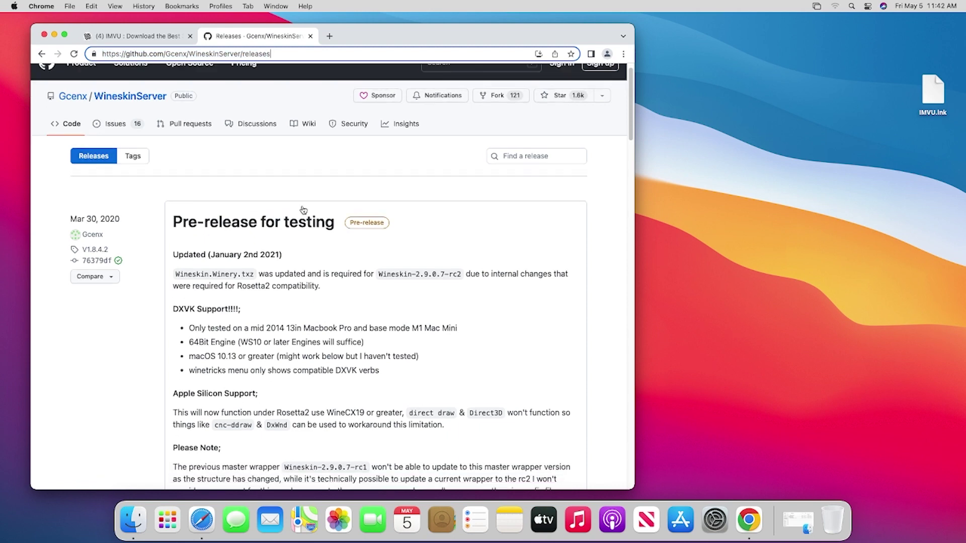
scroll(302, 206, down, 1)
scroll(302, 205, up, 4)
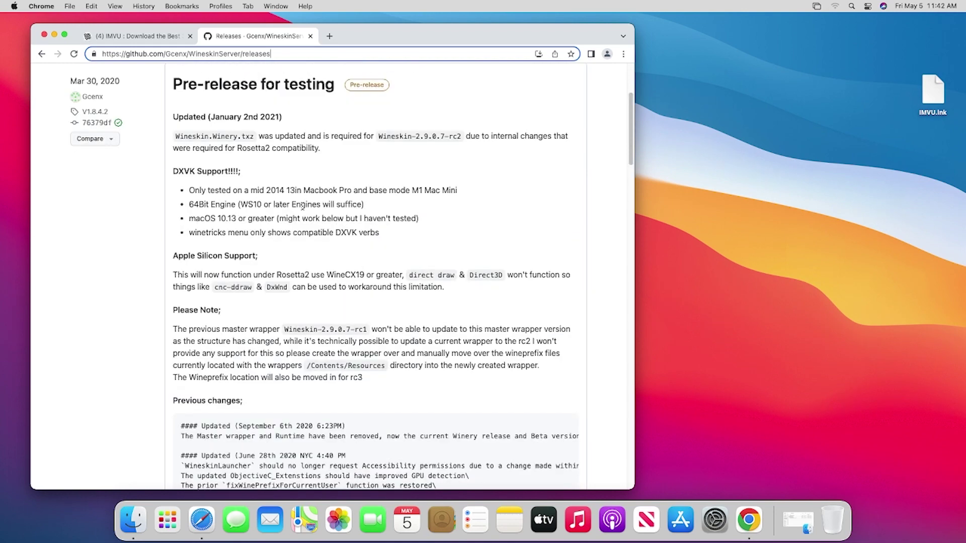
scroll(304, 249, down, 4)
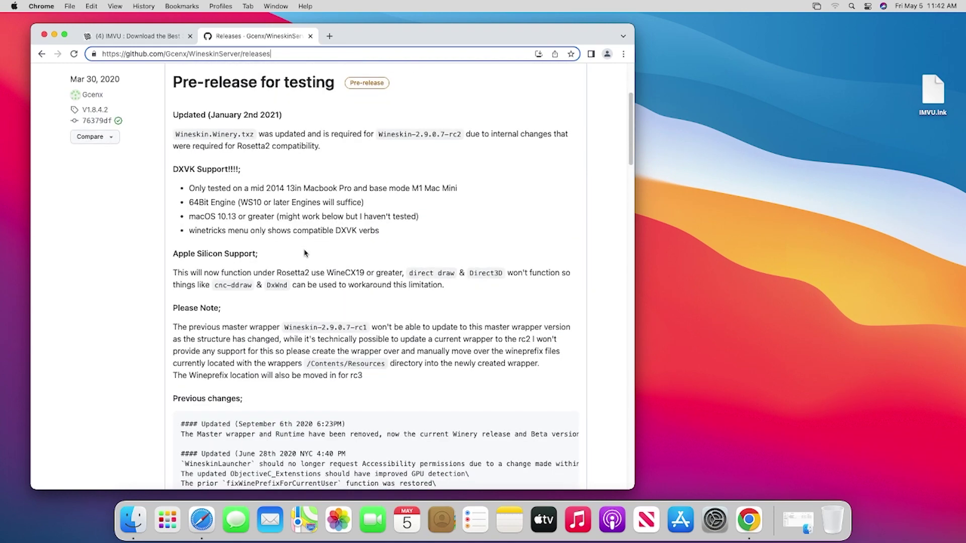
scroll(304, 253, down, 10)
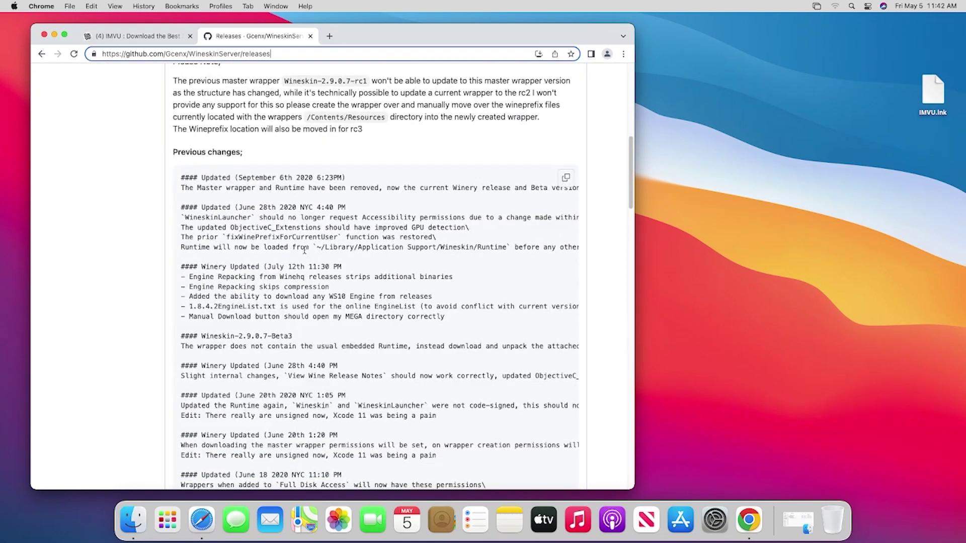
scroll(304, 252, down, 10)
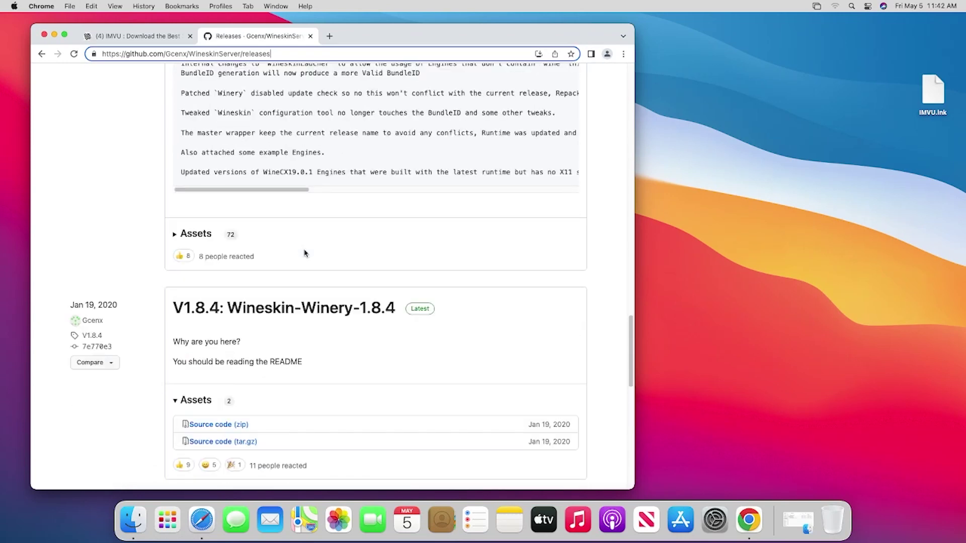
Step: Expand Assets (72), download Wineskin.Winery.txz (839 KB) and confirm it finished
click(206, 239)
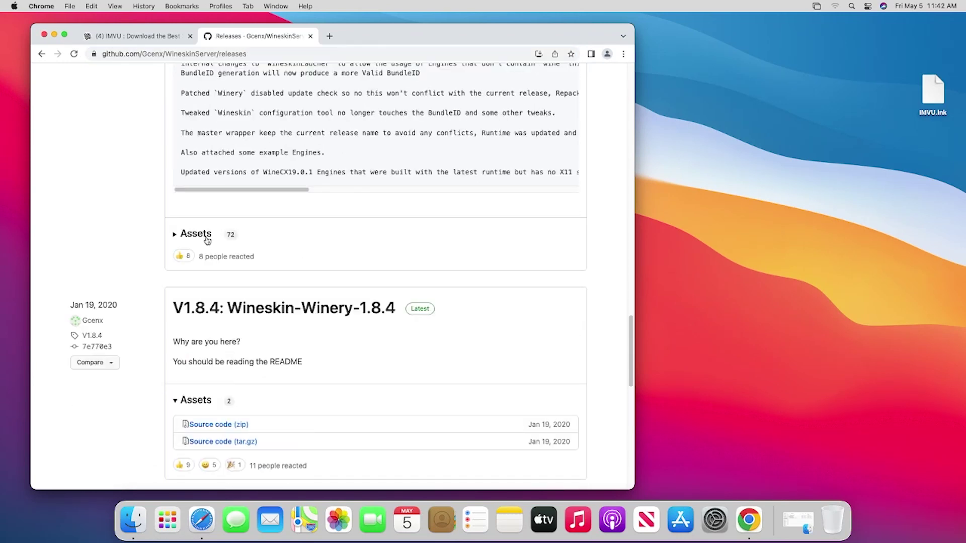
scroll(209, 333, up, 2)
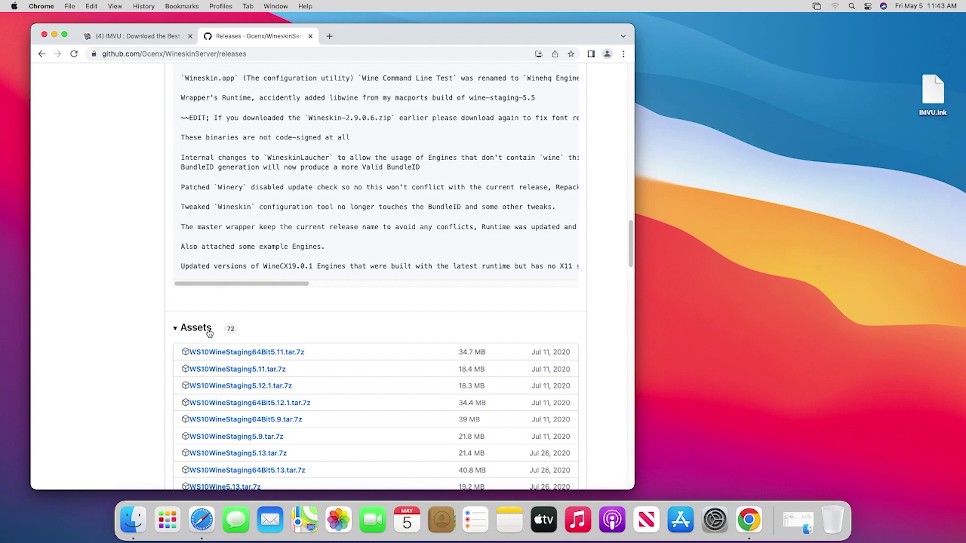
scroll(431, 336, down, 10)
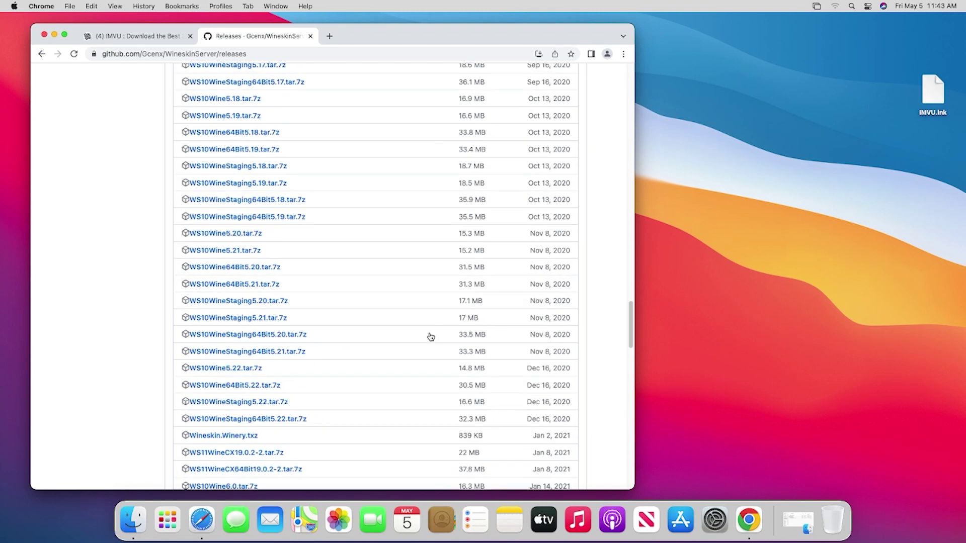
scroll(431, 337, down, 3)
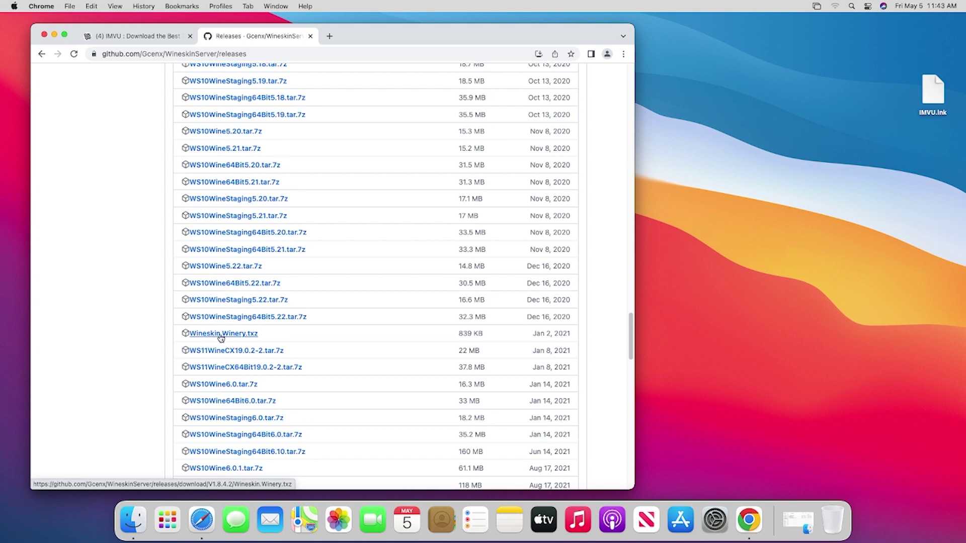
click(255, 336)
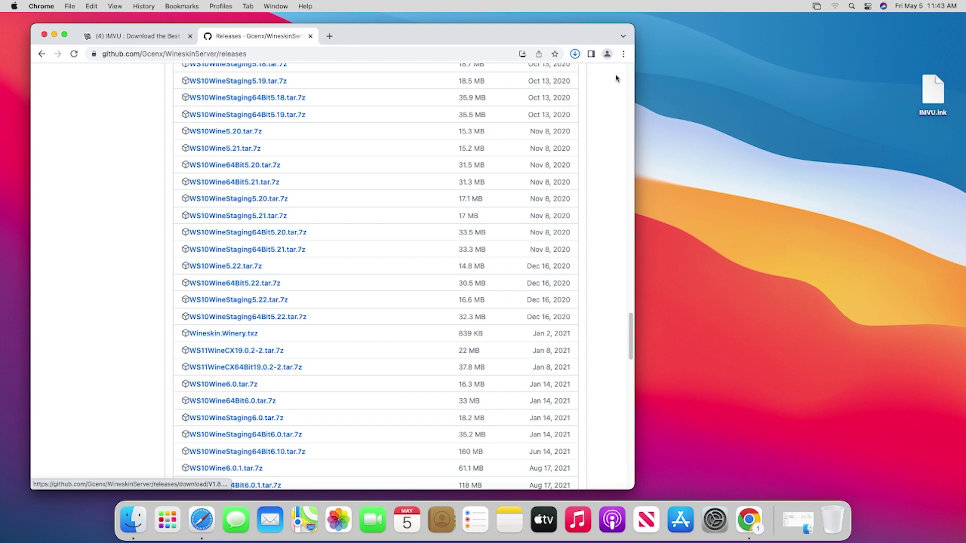
click(579, 55)
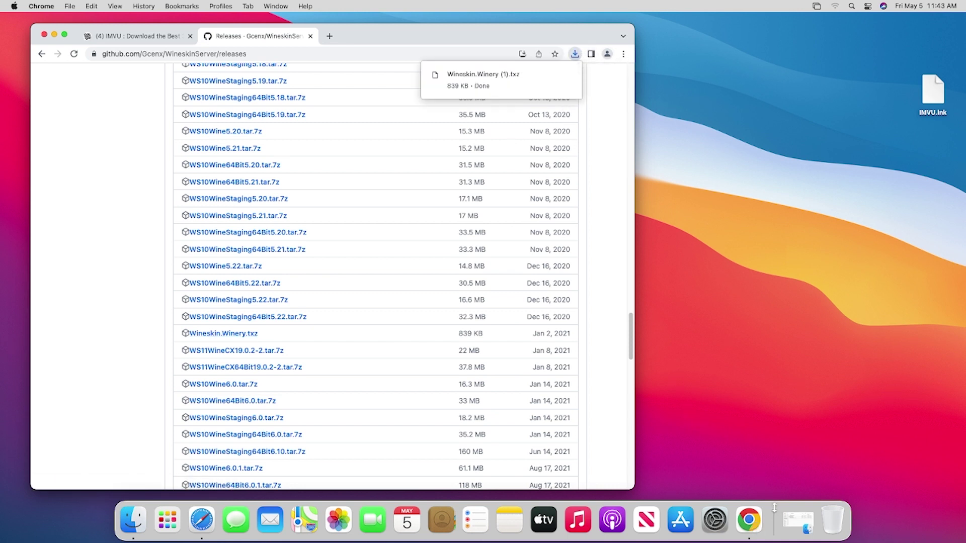
Step: Extract Wineskin.Winery (1).txz in Downloads, launch Wineskin Winery 2, and dismiss the unverified-developer warning
click(783, 521)
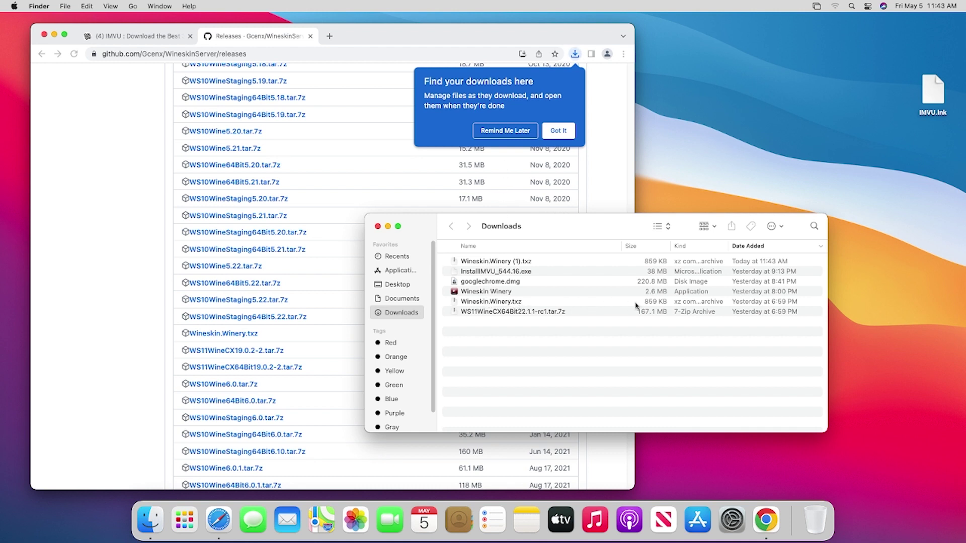
click(525, 303)
double_click(525, 303)
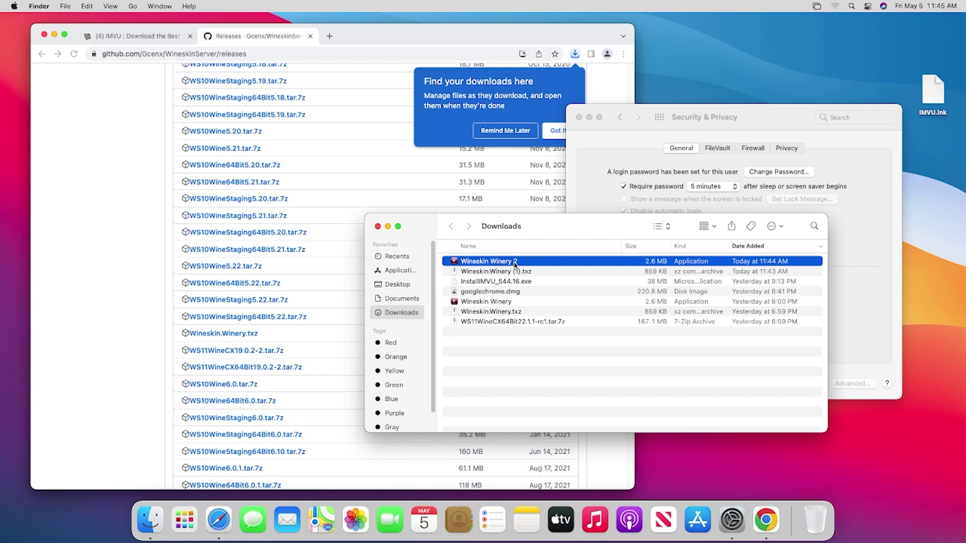
double_click(514, 264)
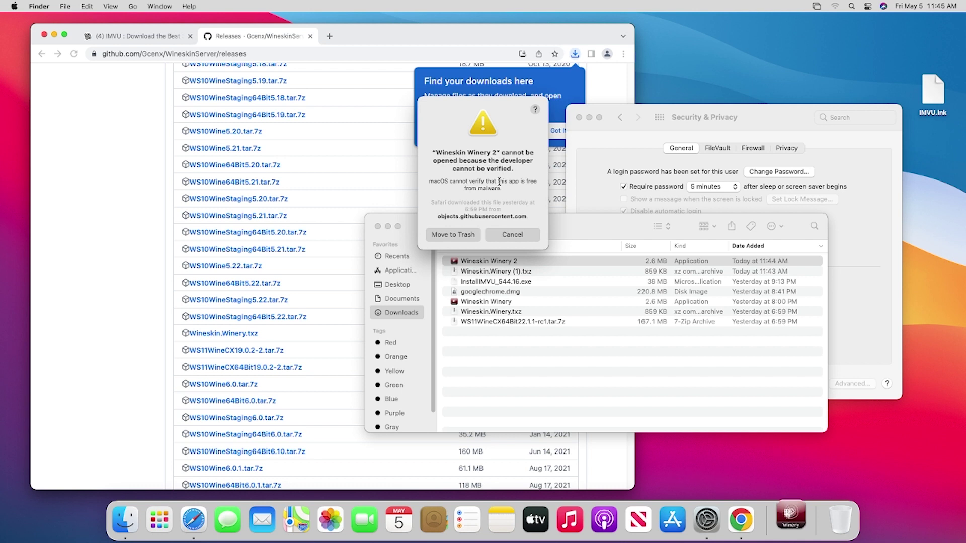
click(513, 235)
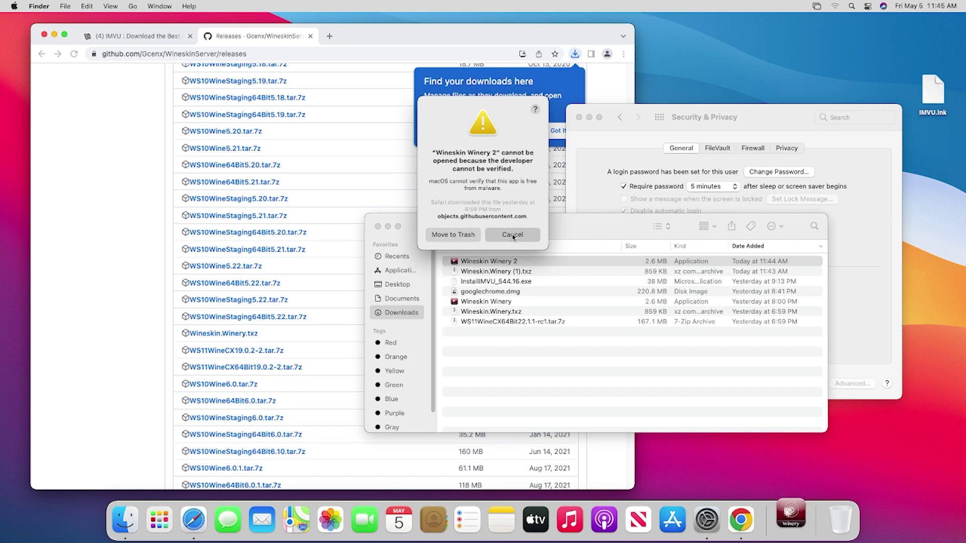
Step: Allow Wineskin Winery 2 with Open Anyway in Security & Privacy and confirm opening it
click(854, 252)
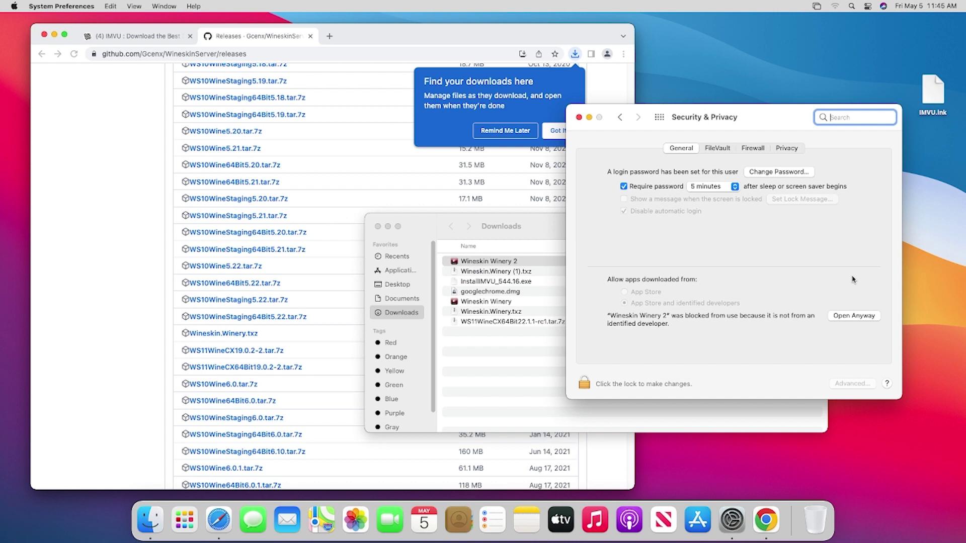
click(853, 316)
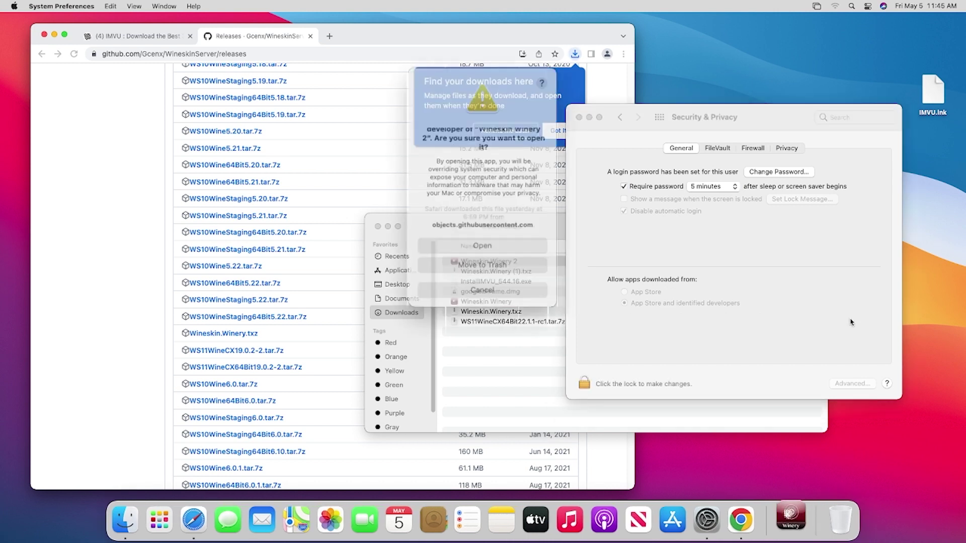
click(521, 244)
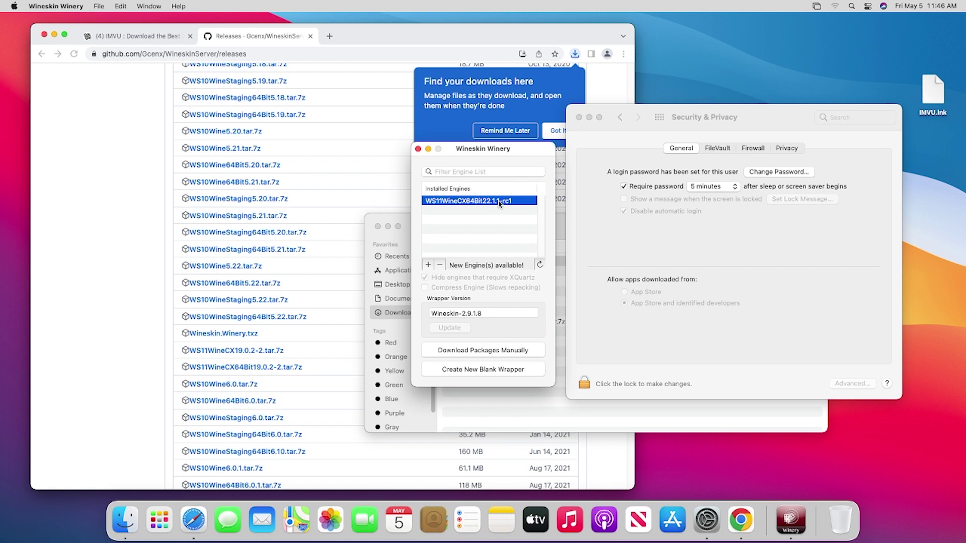
Step: Delete the WS11WineCX64Bit22.1.1-rc1 engine, then download and reinstall WS11WineCX64Bit22.1.1-rc1
click(440, 264)
click(503, 207)
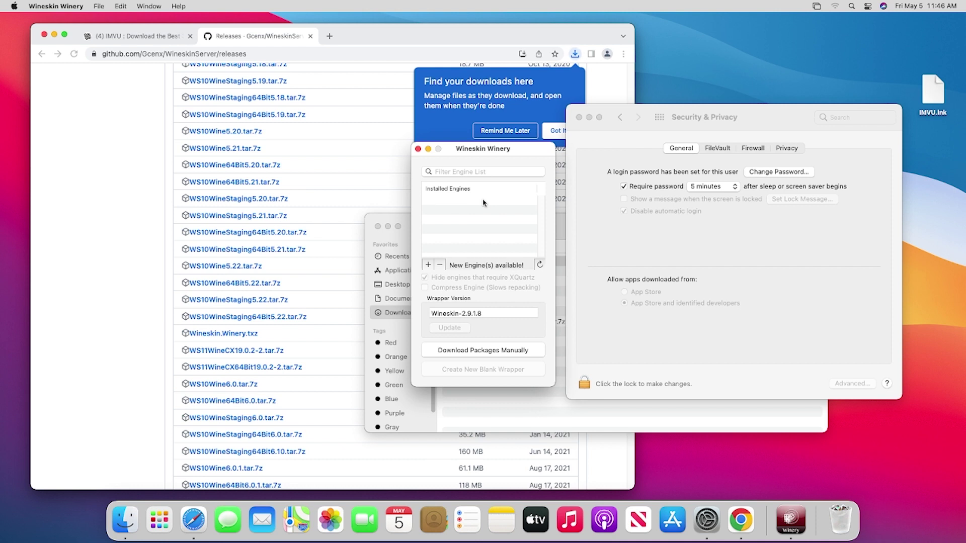
click(428, 265)
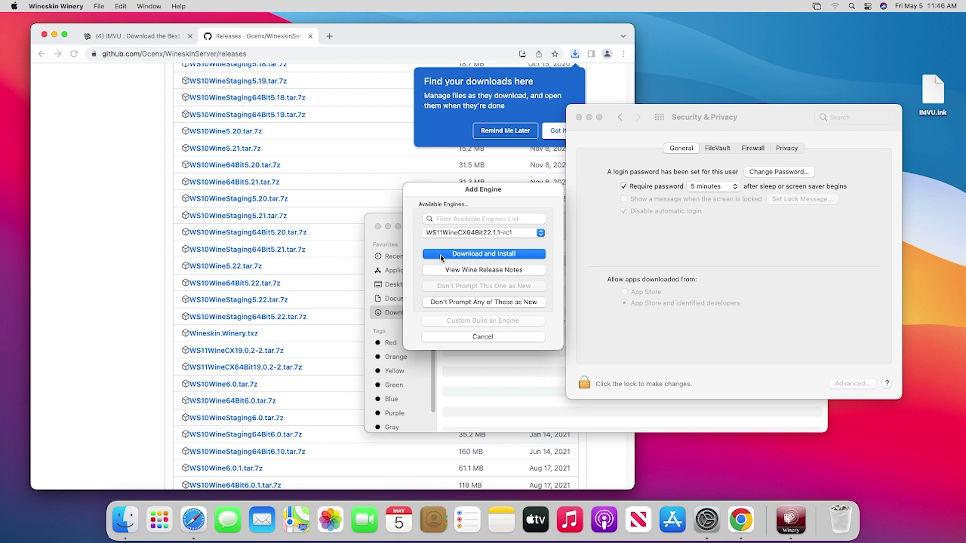
click(477, 237)
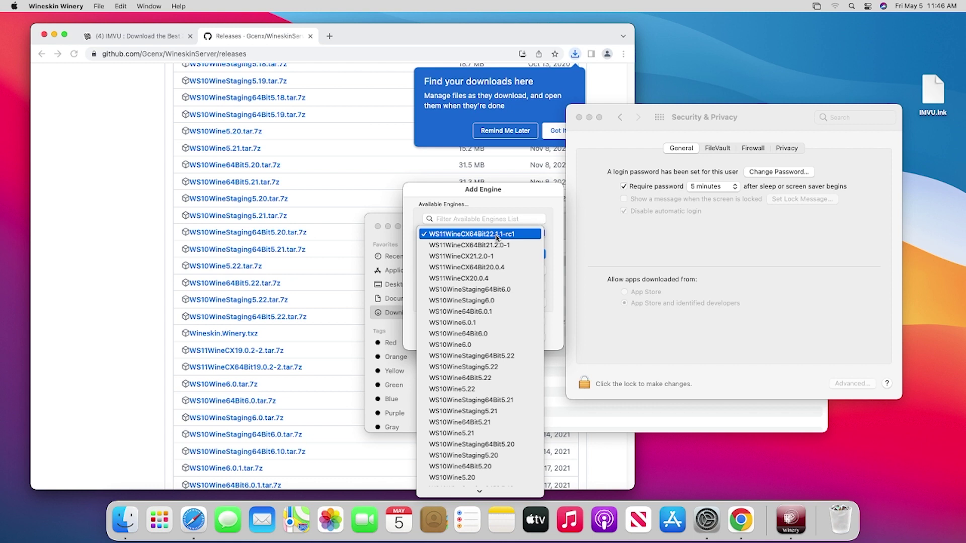
click(521, 238)
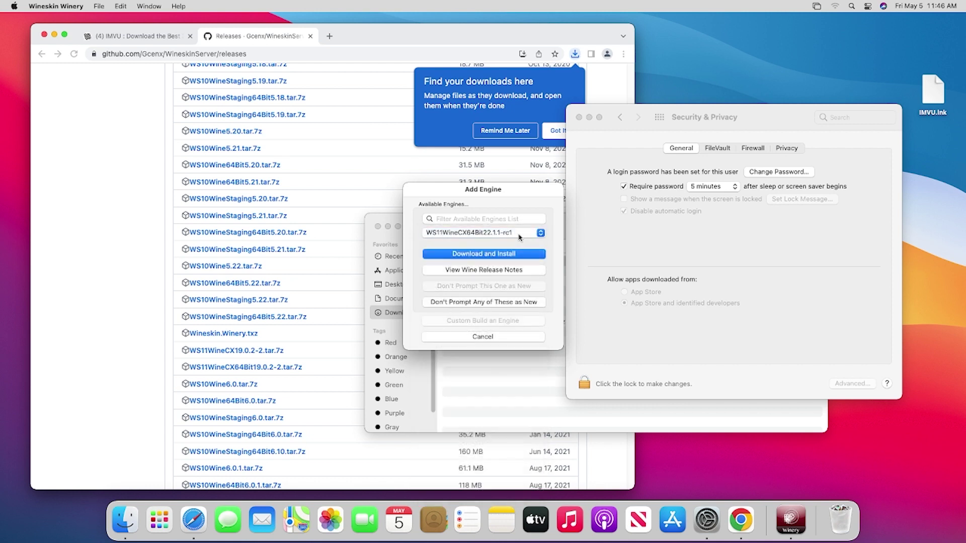
click(488, 254)
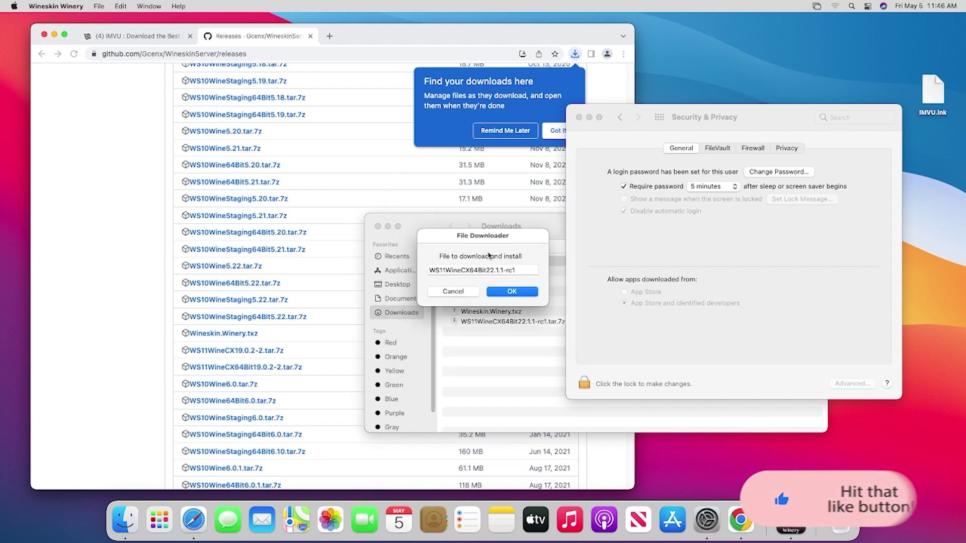
click(501, 292)
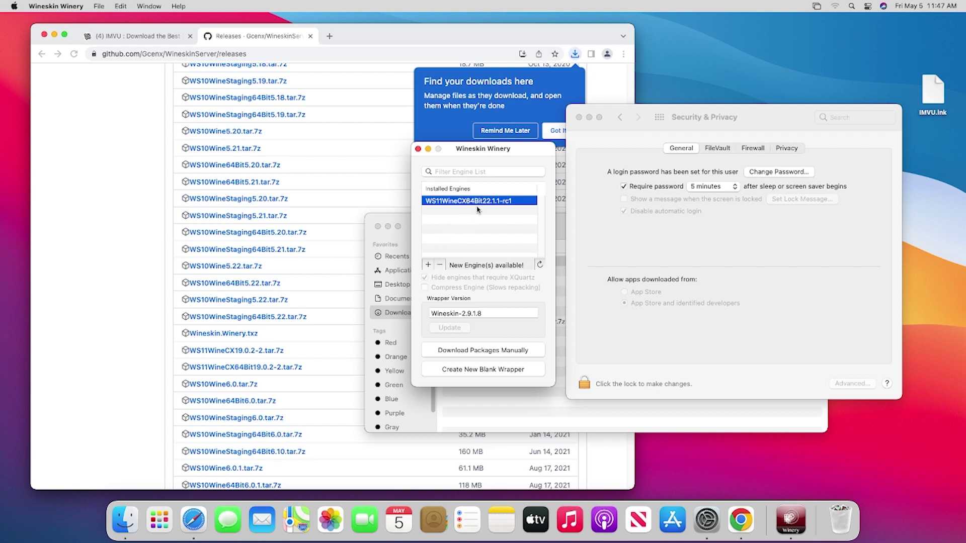
Step: Create a new blank wrapper named IMVU, replacing the default MyCoolWrapper name
click(499, 373)
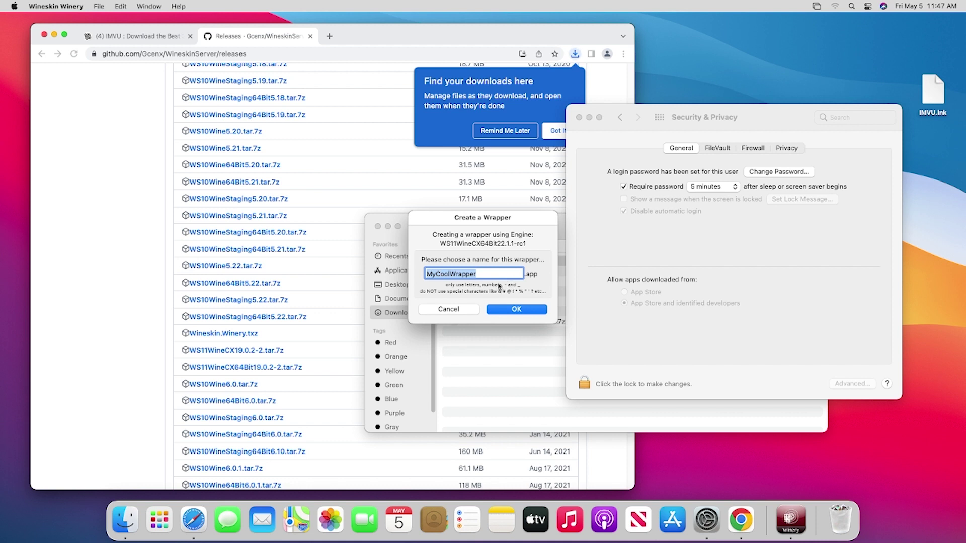
text(VU)
key(BackSpace)
key(BackSpace)
text(IMVU)
click(513, 311)
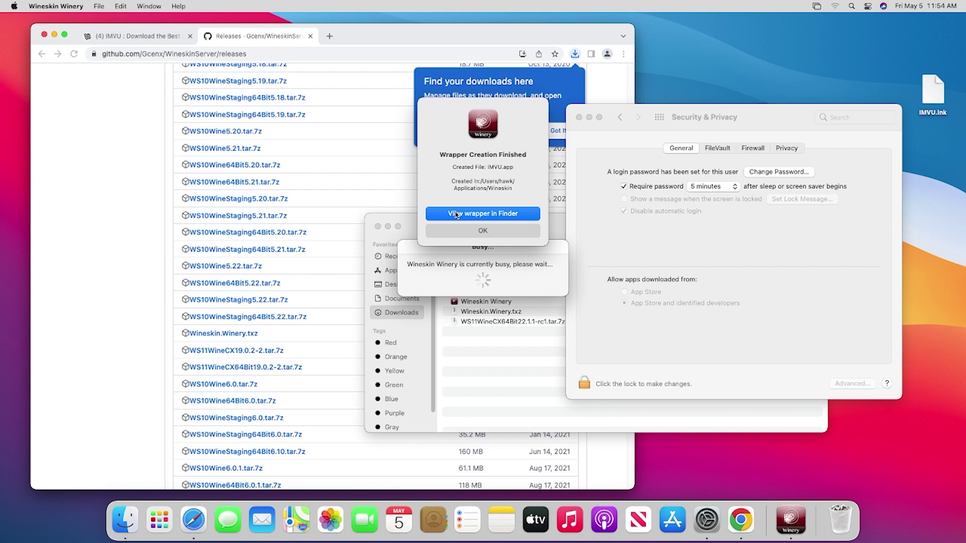
Step: Dismiss the wrapper-finished message and close Security & Privacy and Wineskin Winery
click(492, 232)
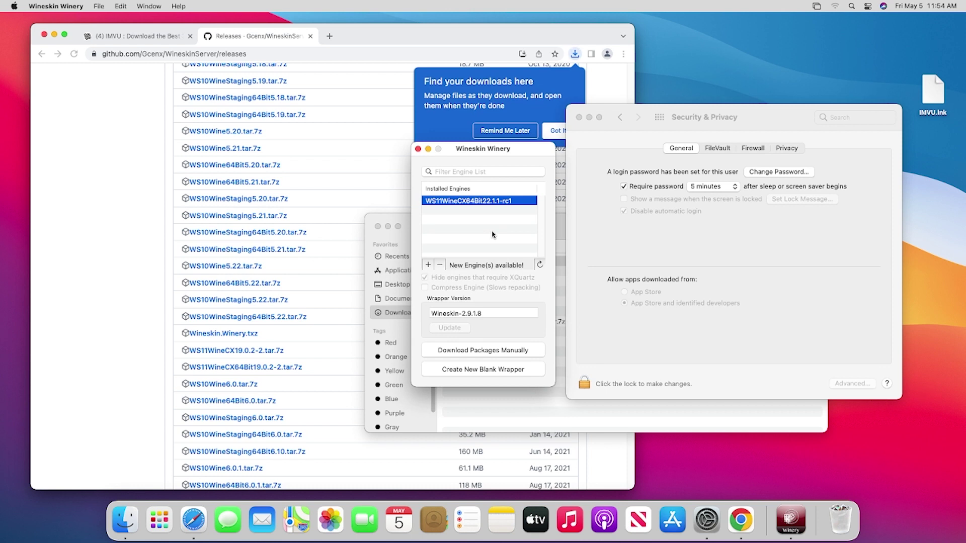
click(579, 118)
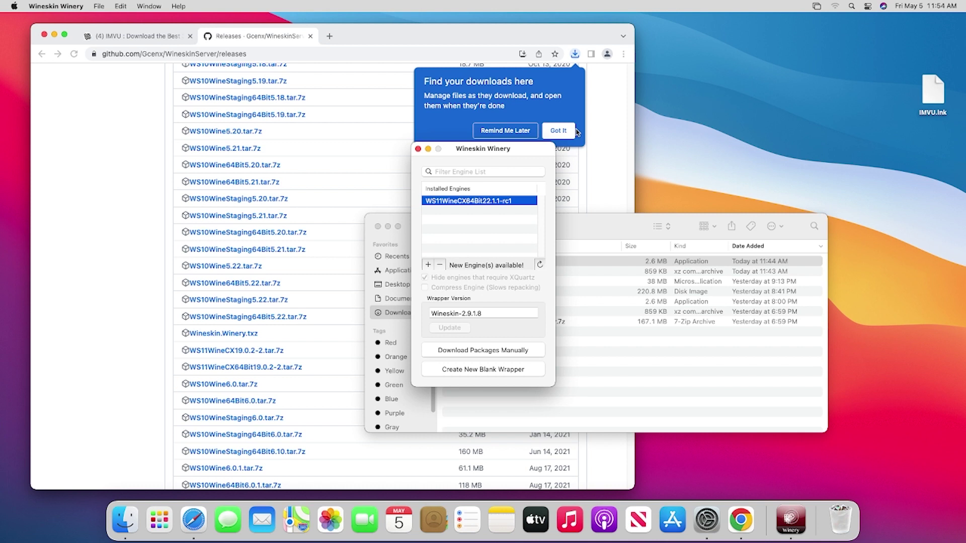
drag(509, 155, 620, 155)
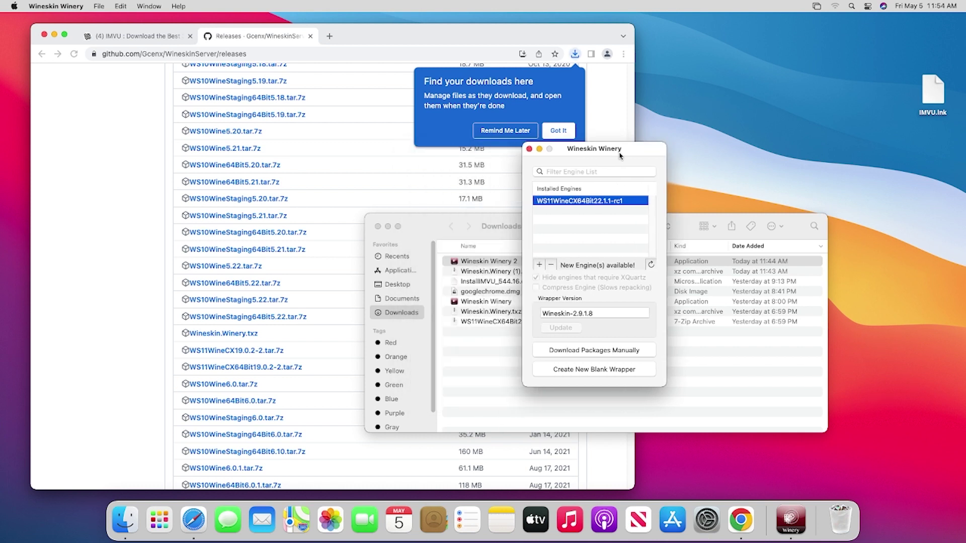
click(529, 149)
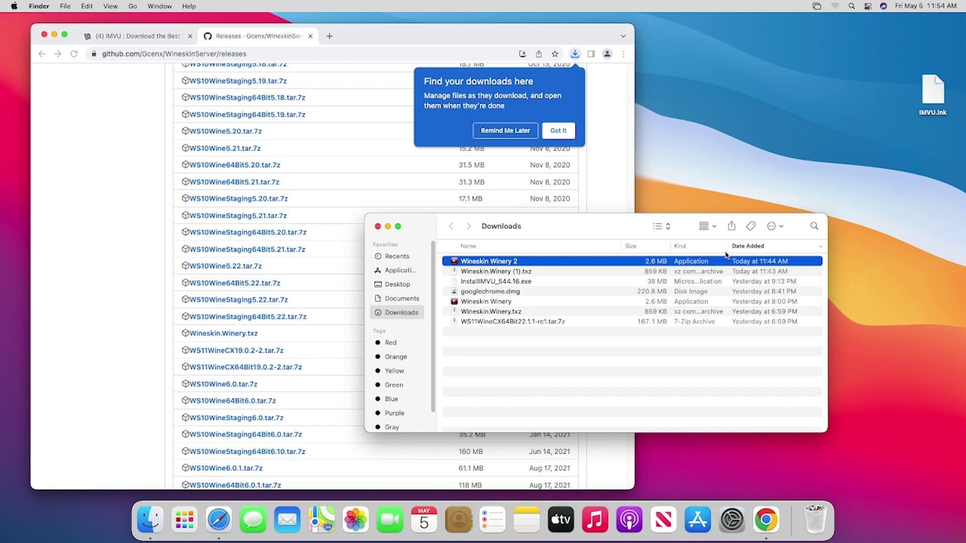
Step: Search This Mac for 'IMVU' in Finder and select the new IMVU wrapper app
click(420, 261)
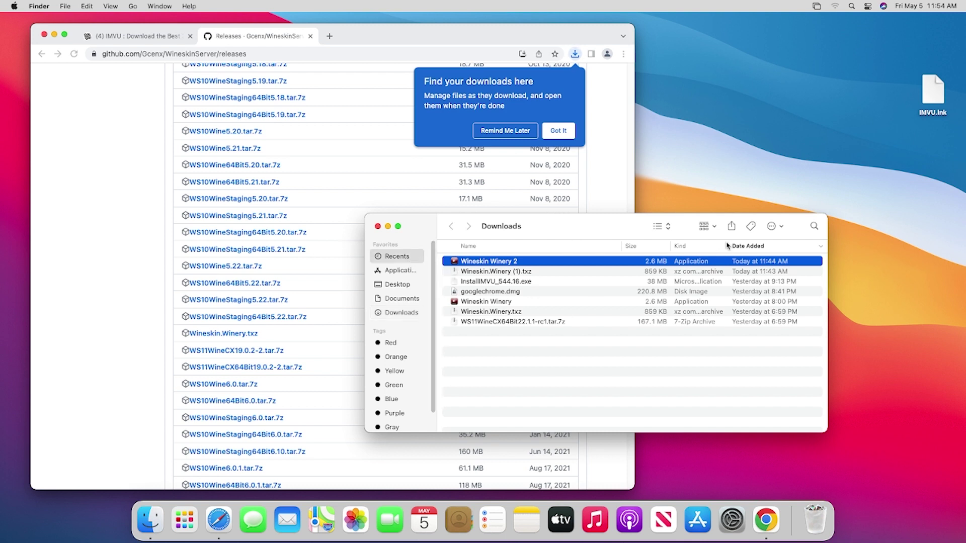
click(801, 232)
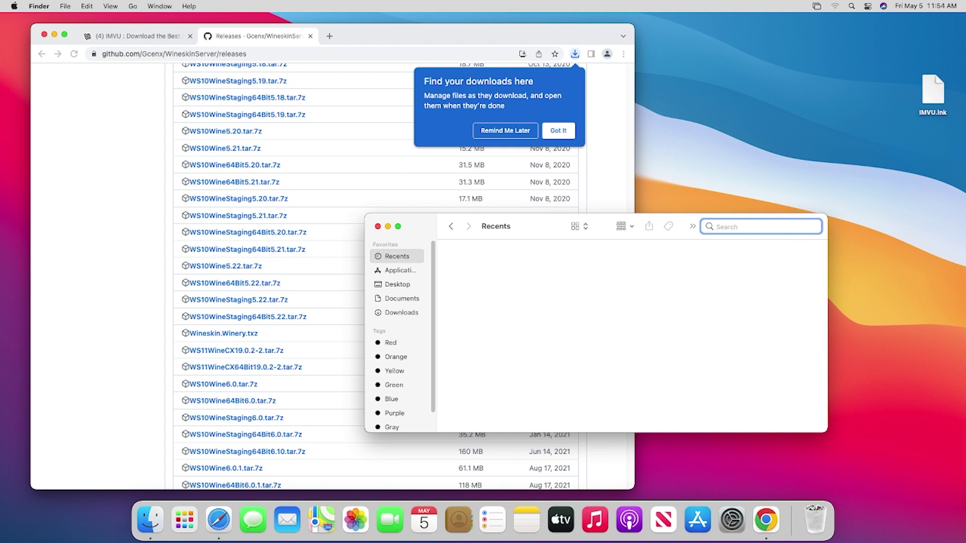
text(IMVU)
key(Return)
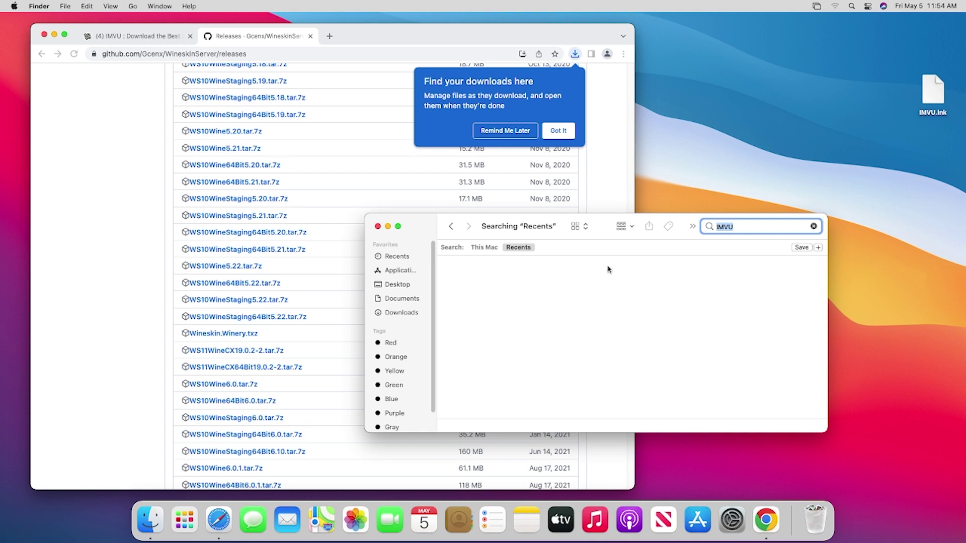
click(483, 248)
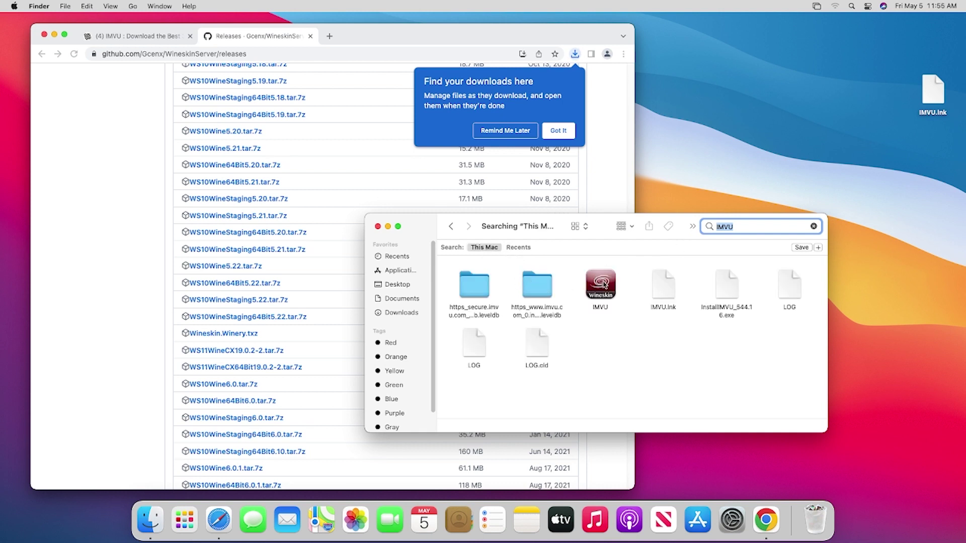
click(603, 284)
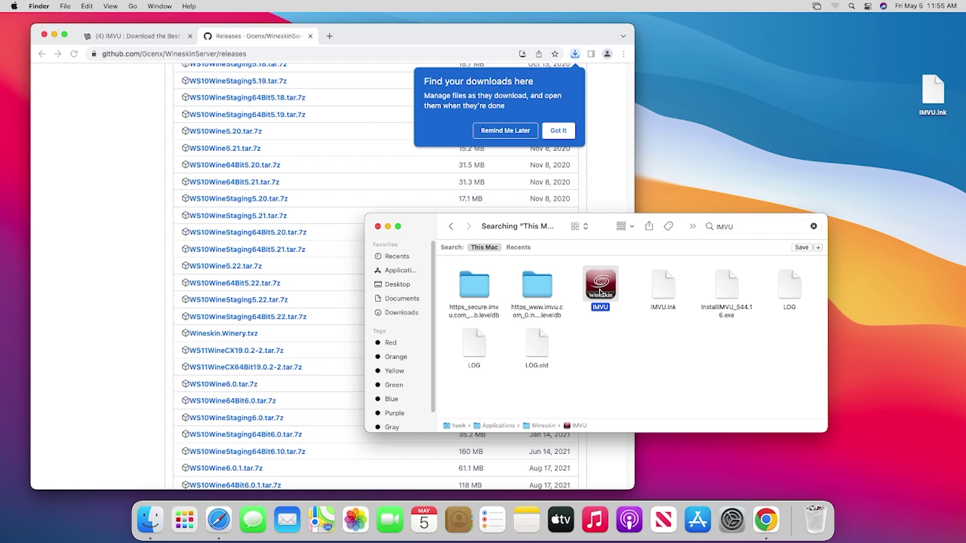
right_click(600, 292)
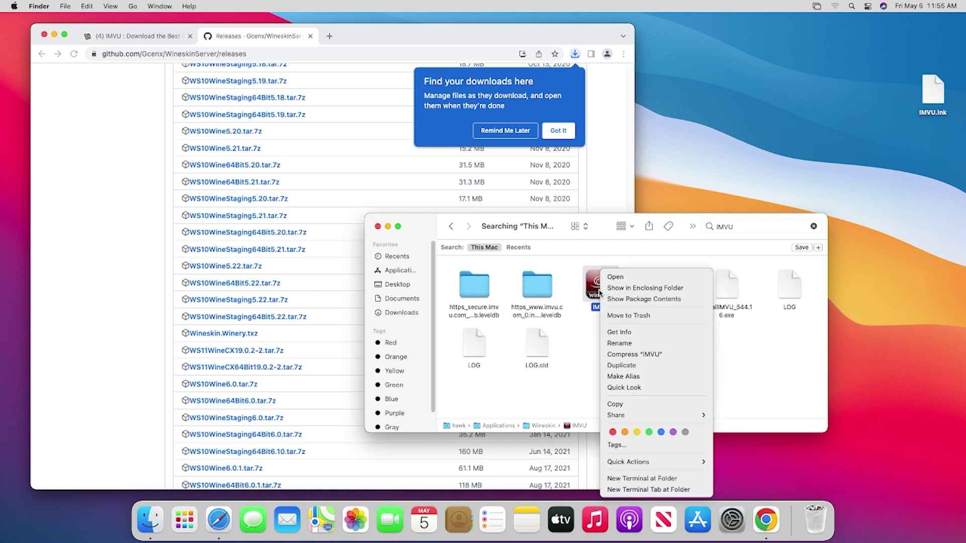
click(589, 335)
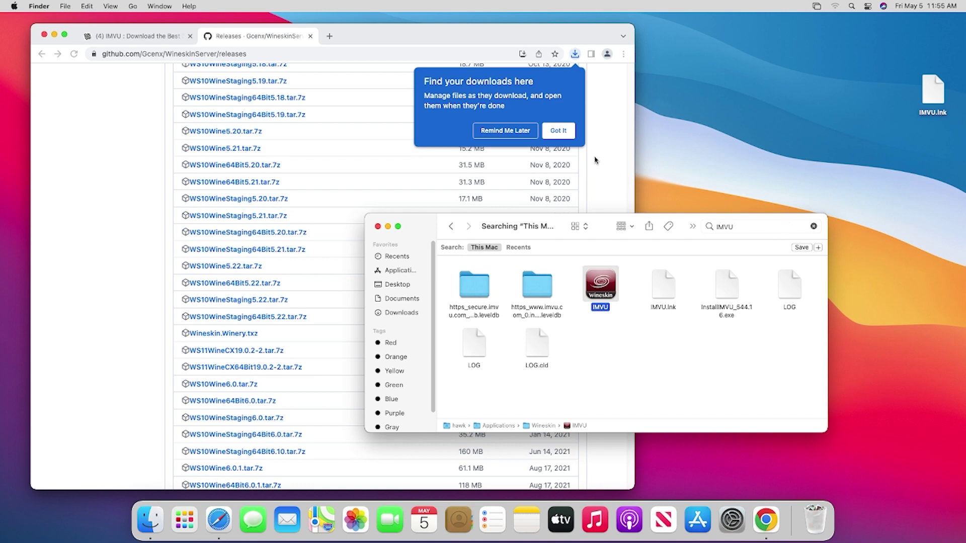
Step: Switch to the IMVU release notes tab, dismiss the downloads tip, and scroll to v544.16
click(155, 42)
click(154, 40)
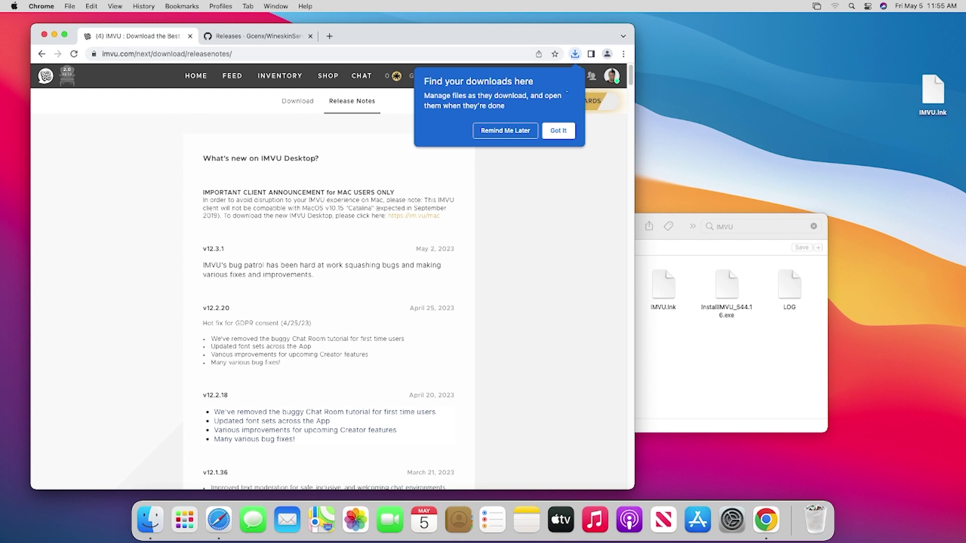
click(566, 134)
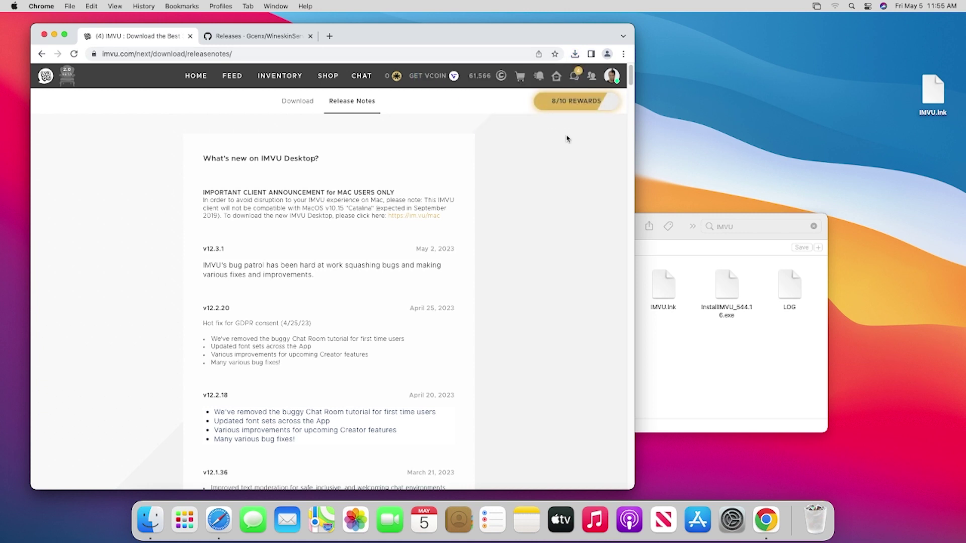
click(612, 76)
drag(632, 74, 612, 453)
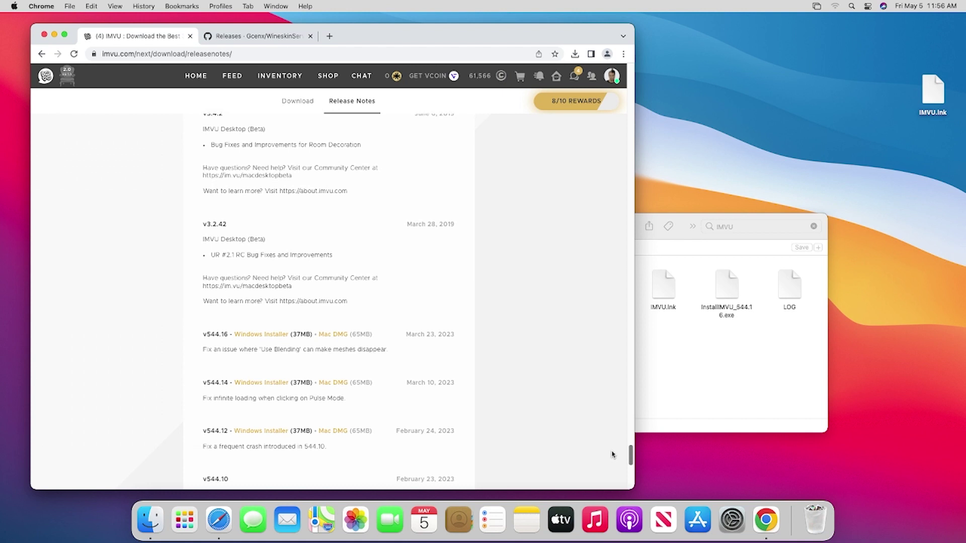
Step: Download the v544.16 Windows Installer, InstallIMVU_544.16 (1).exe, and confirm it's done
scroll(494, 404, down, 5)
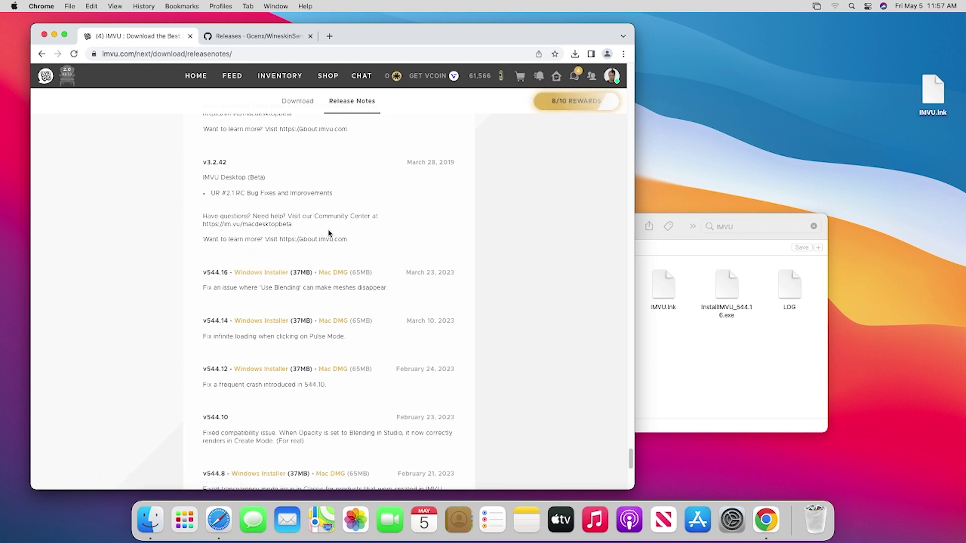
click(272, 274)
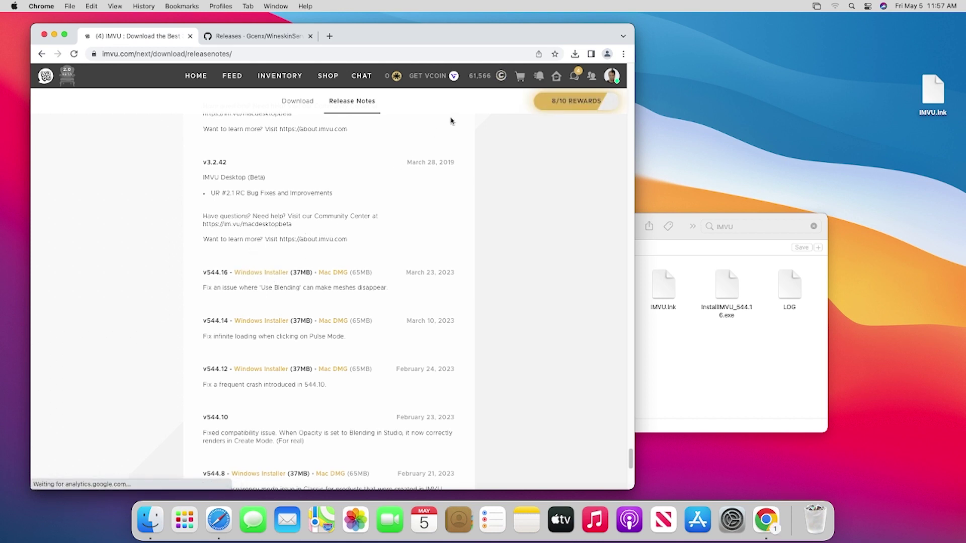
click(577, 58)
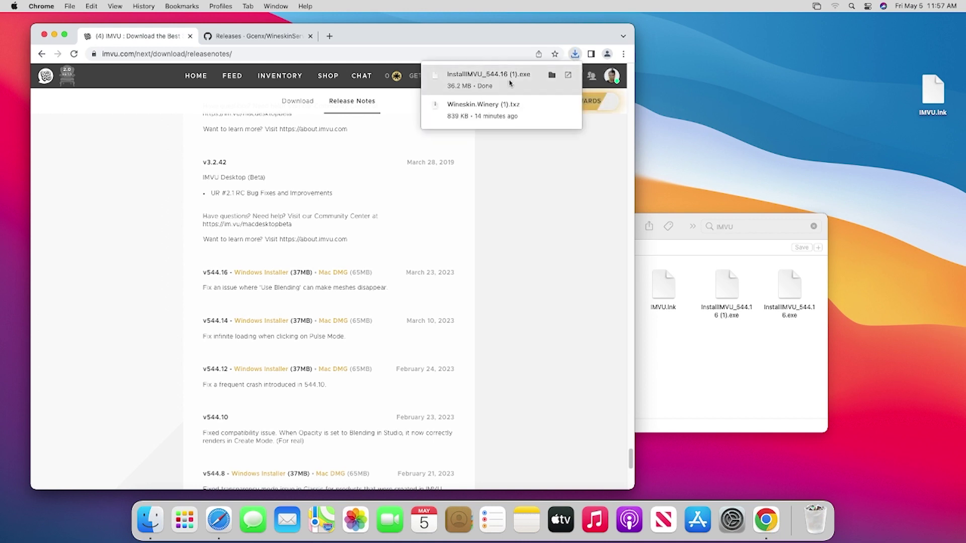
Step: Launch the IMVU wrapper from the Finder results and open Winetricks from its launcher
click(698, 246)
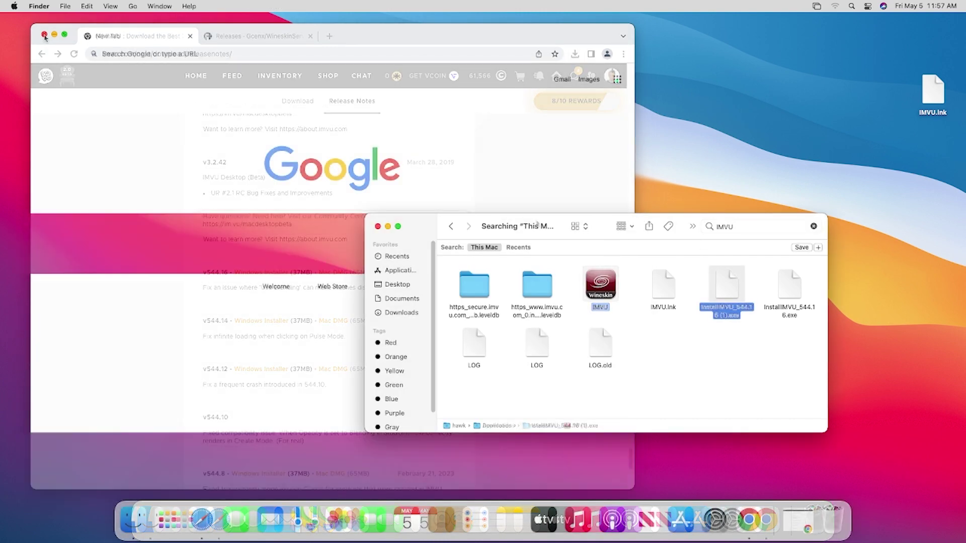
click(44, 36)
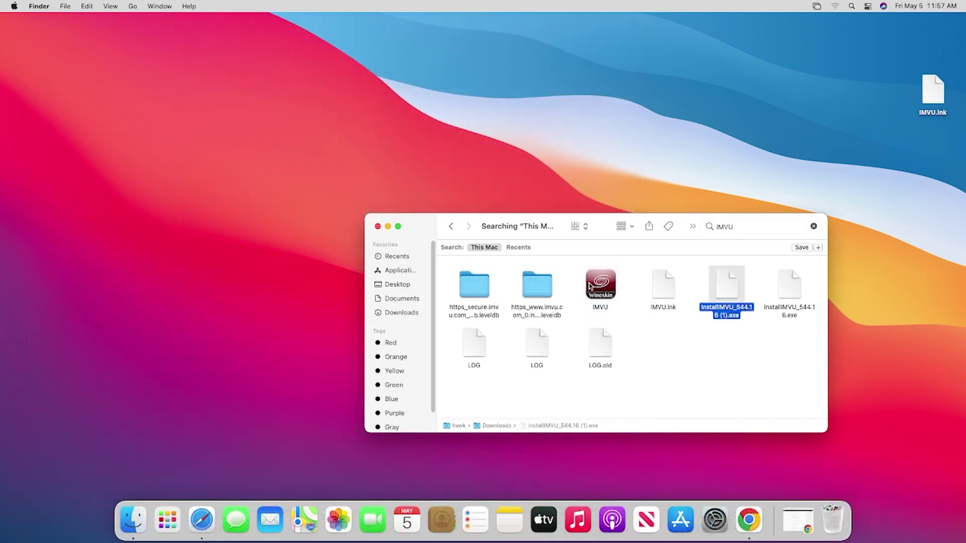
double_click(590, 285)
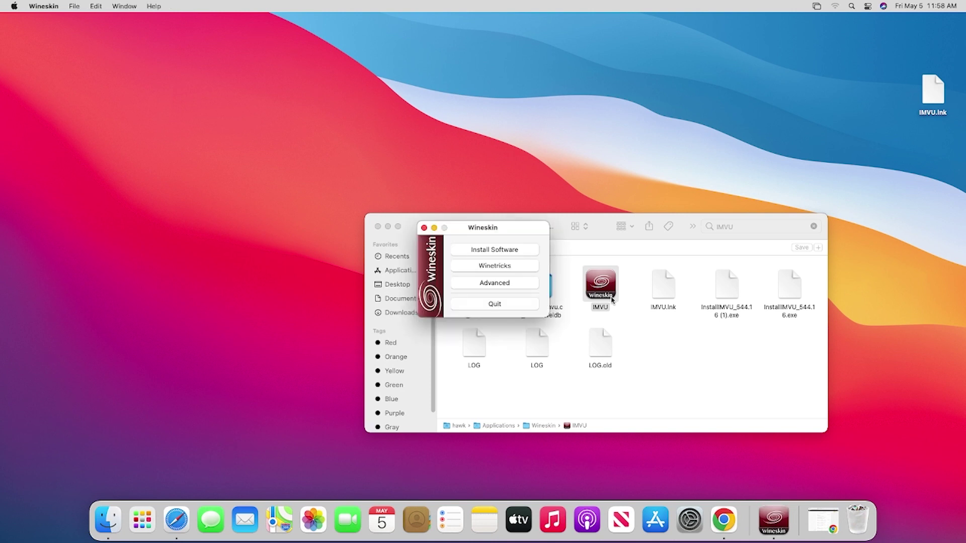
drag(515, 235, 493, 185)
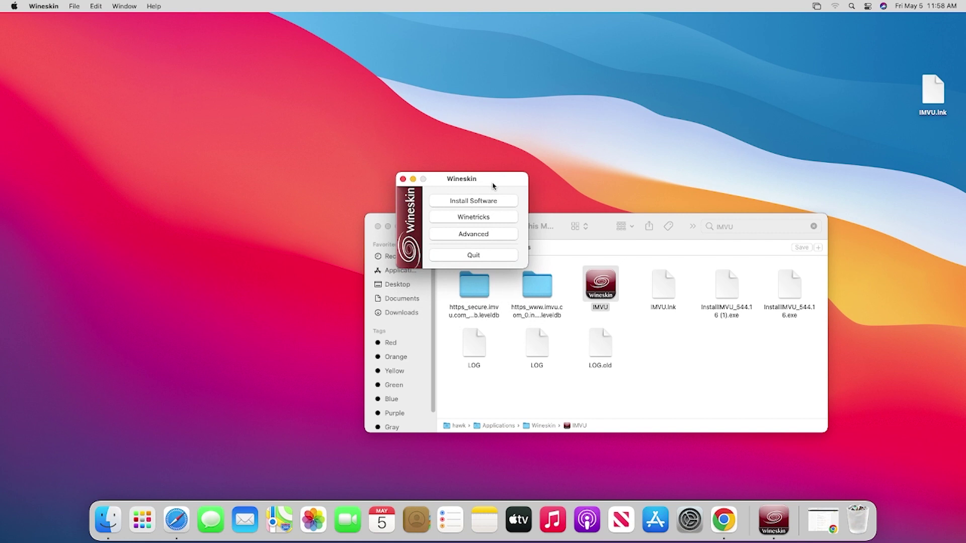
click(488, 221)
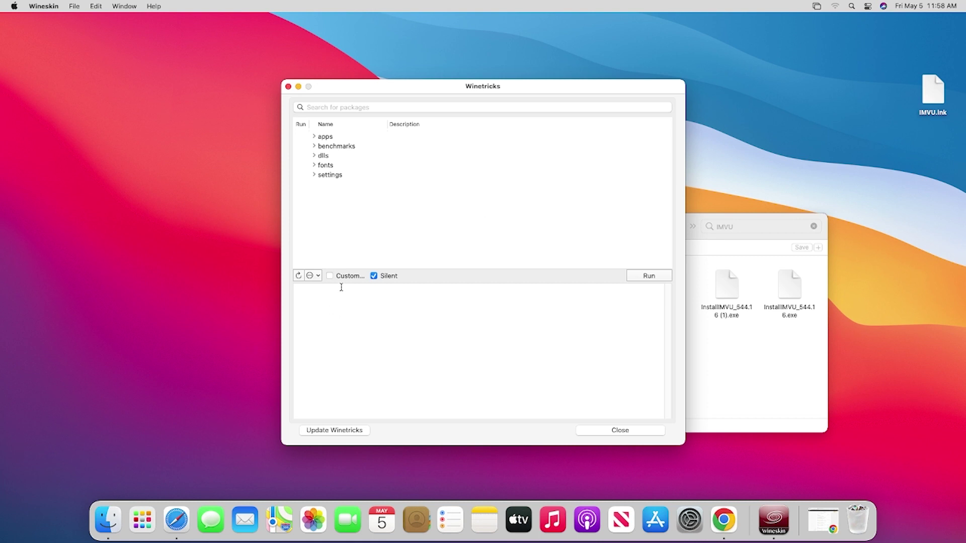
Step: Enter dxvk_macos.verb as a custom Winetricks argument and run it on the IMVU wrapper
click(330, 277)
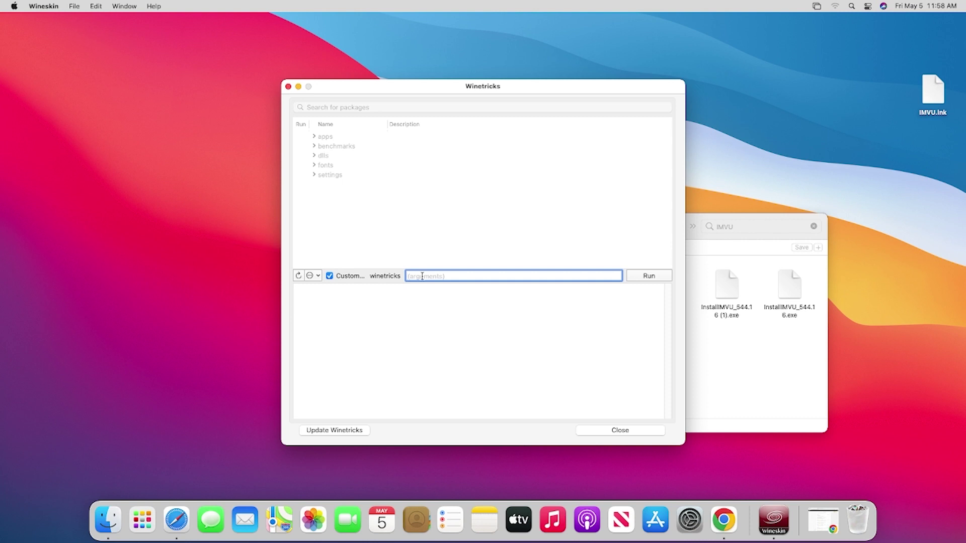
text(DV)
key(BackSpace)
text(dxvk_macos.verb)
click(639, 280)
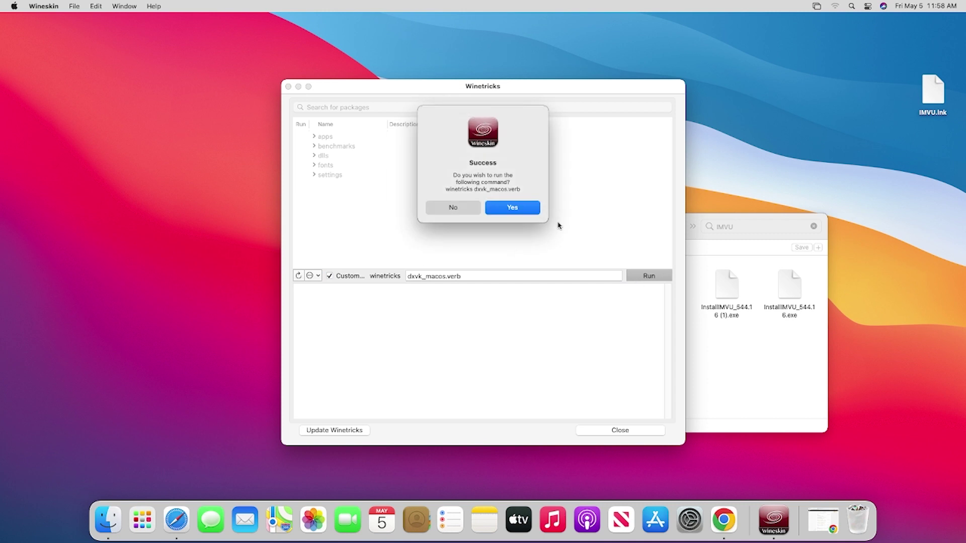
Step: Confirm the dxvk_macos run, let it finish with a missing-file error, and quit Wineskin
click(523, 211)
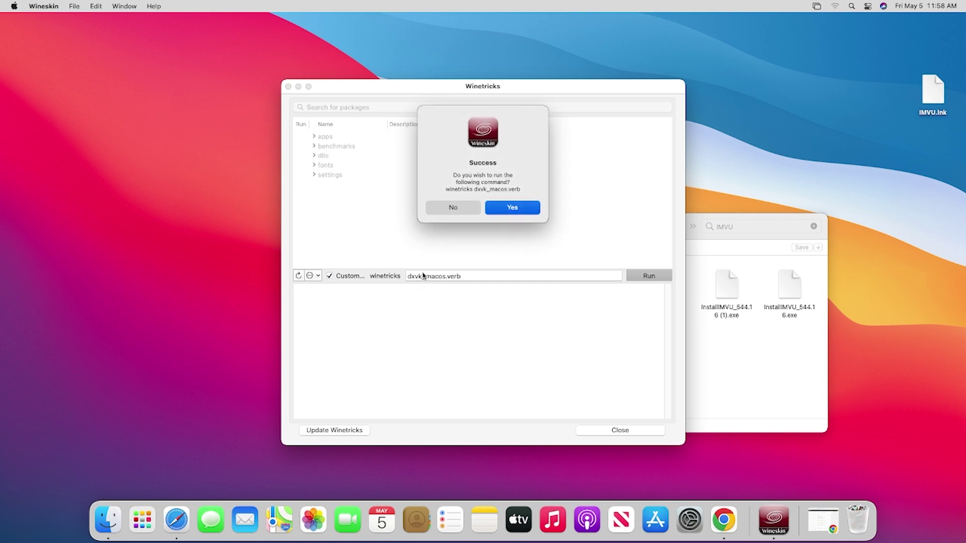
key(Return)
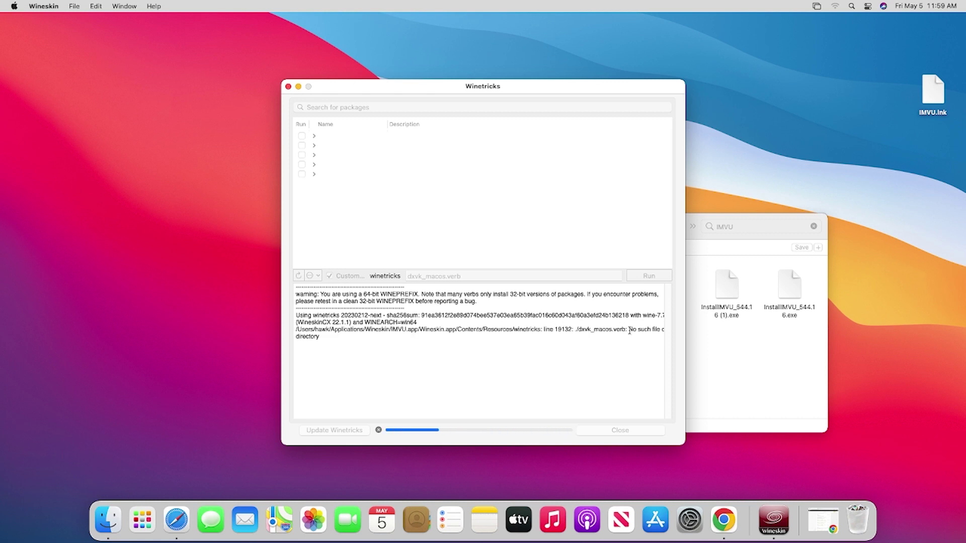
key(super+q)
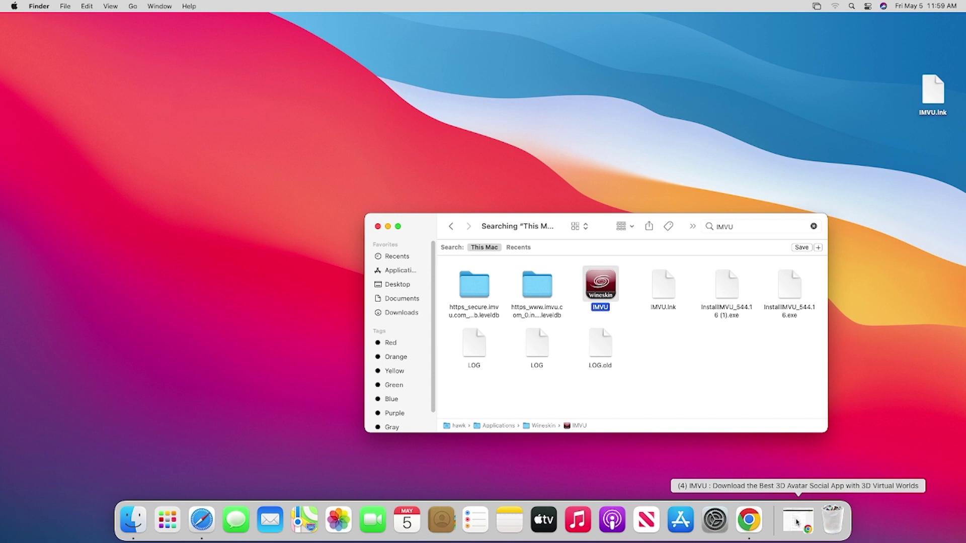
Step: Relaunch the IMVU wrapper and bring up the Install Software setup-executable chooser
double_click(602, 303)
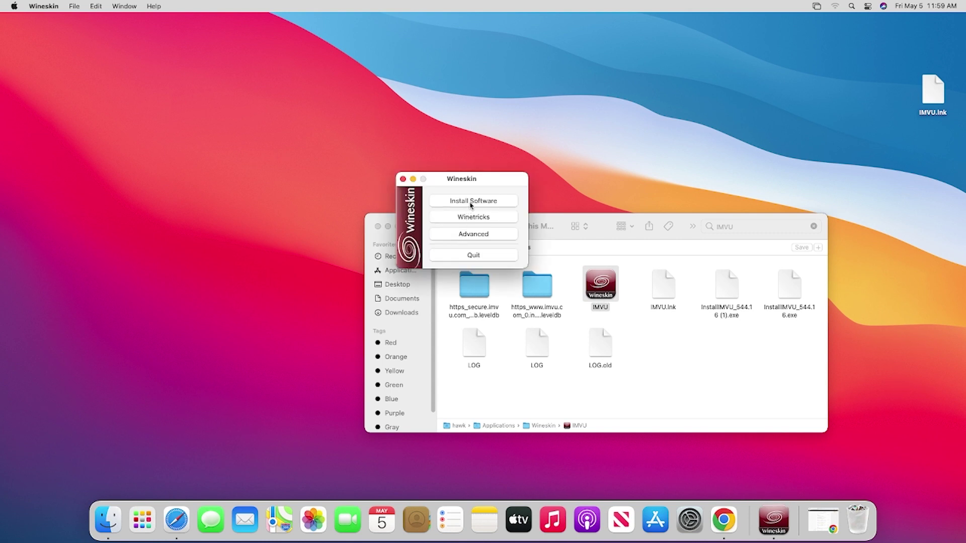
click(473, 235)
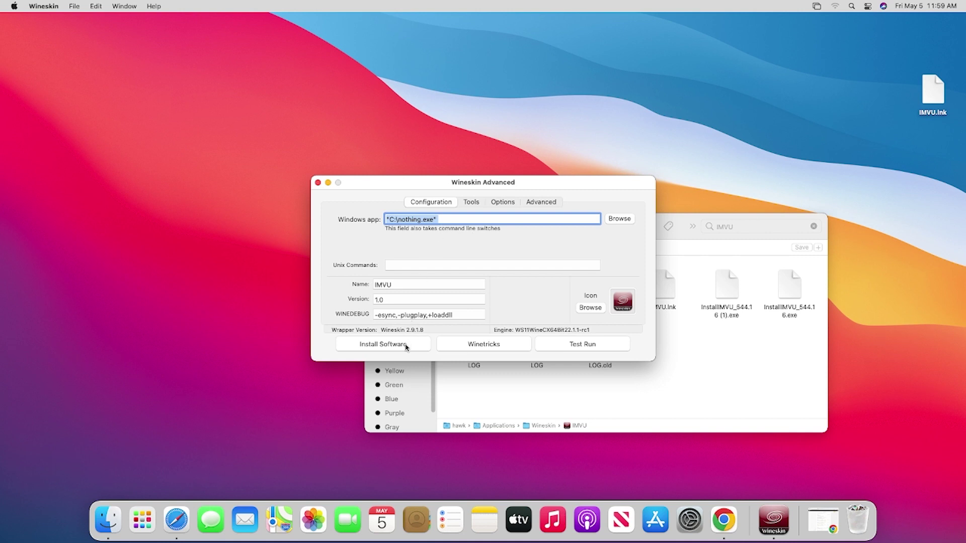
click(407, 345)
click(422, 229)
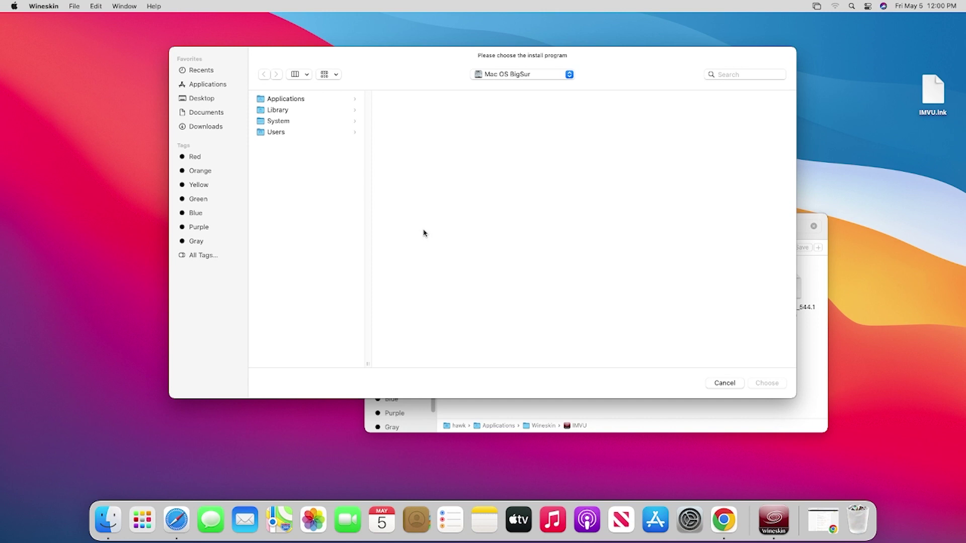
Step: Choose InstallIMVU_544.16 (1).exe from Downloads as the setup executable to install
drag(511, 55, 523, 279)
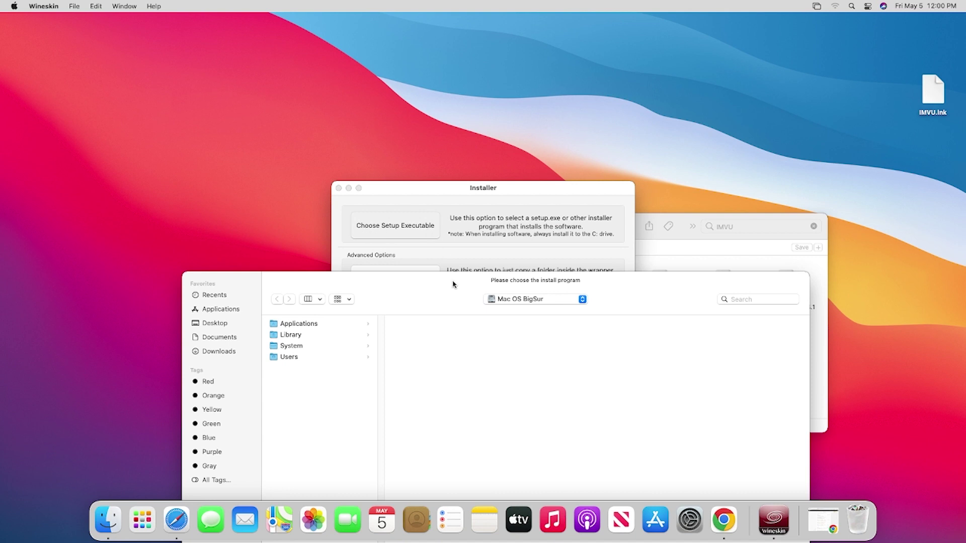
drag(452, 284, 459, 121)
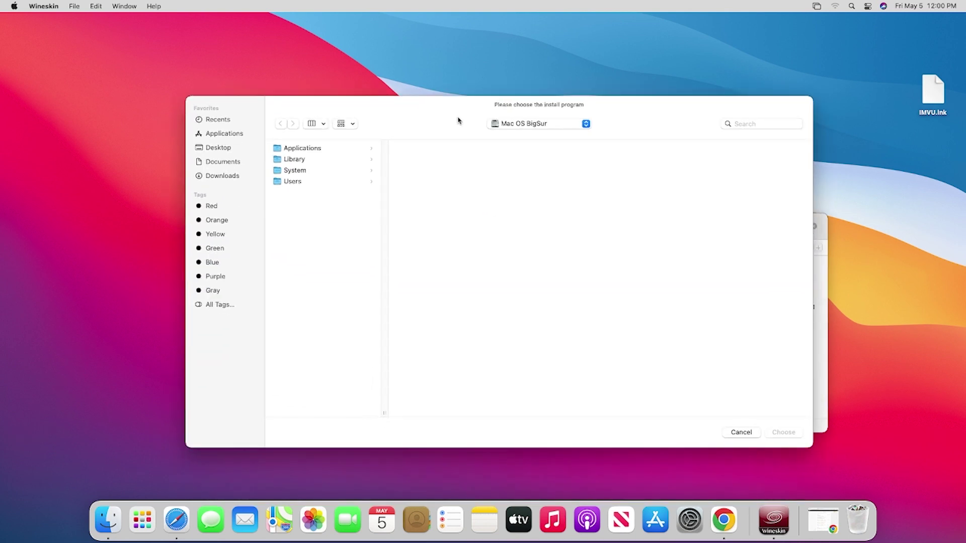
click(223, 179)
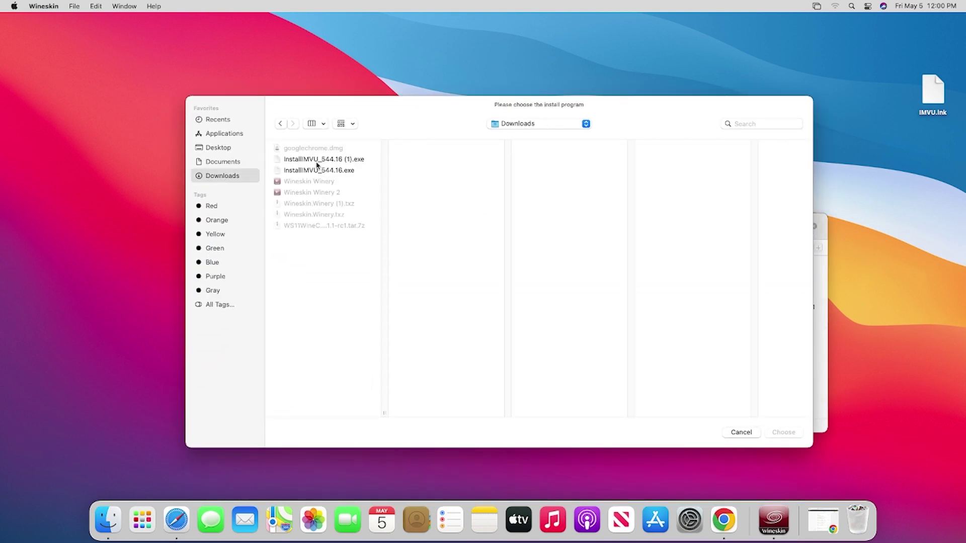
click(320, 160)
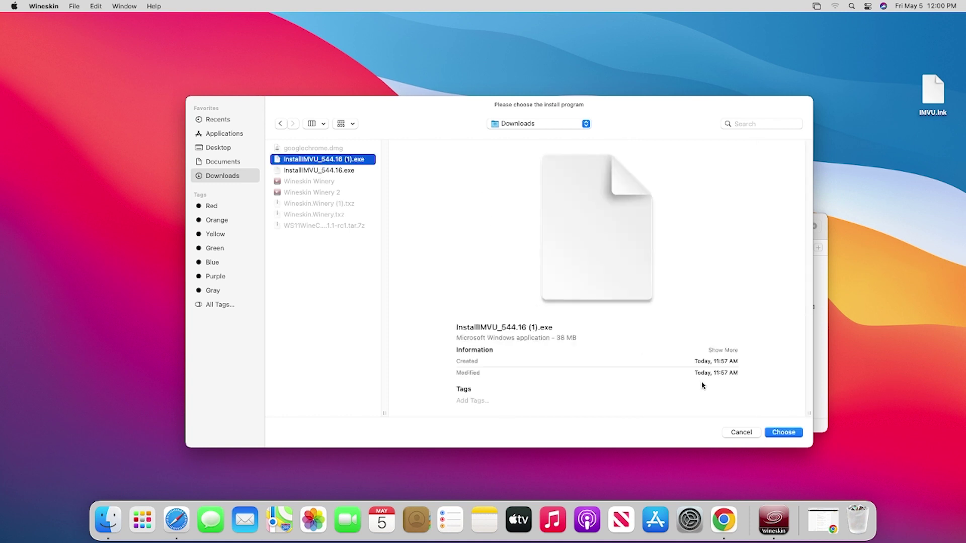
click(784, 433)
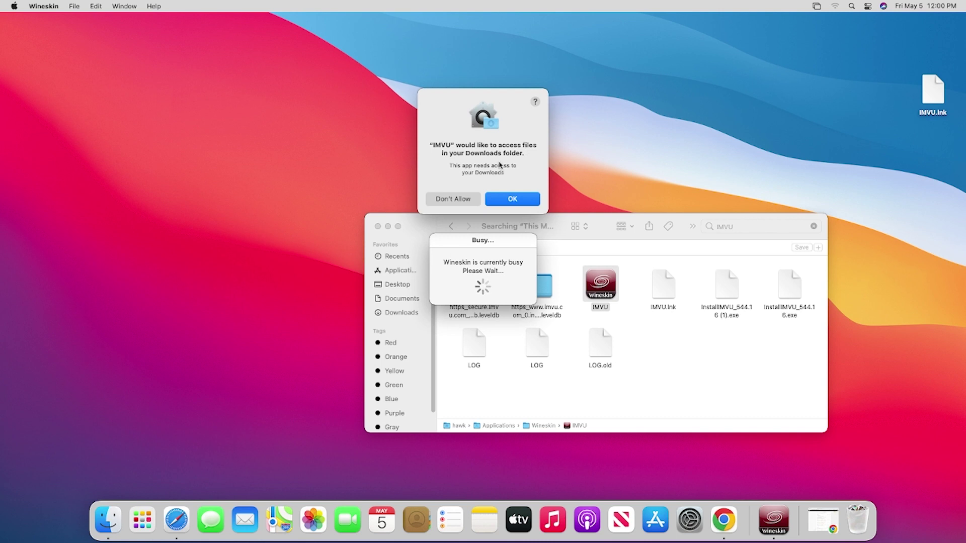
Step: Allow IMVU access to Downloads and run the IMVU Setup installation until the login window appears
click(518, 201)
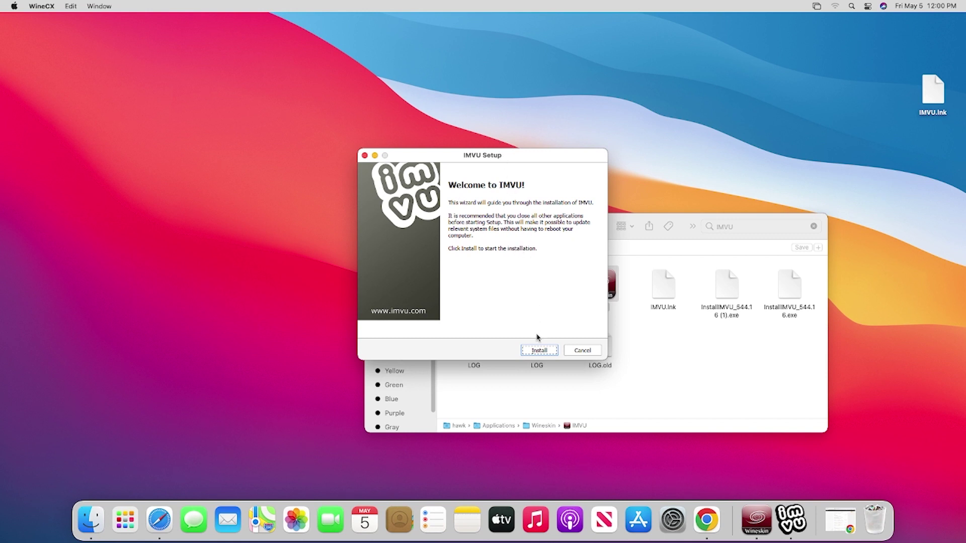
click(539, 351)
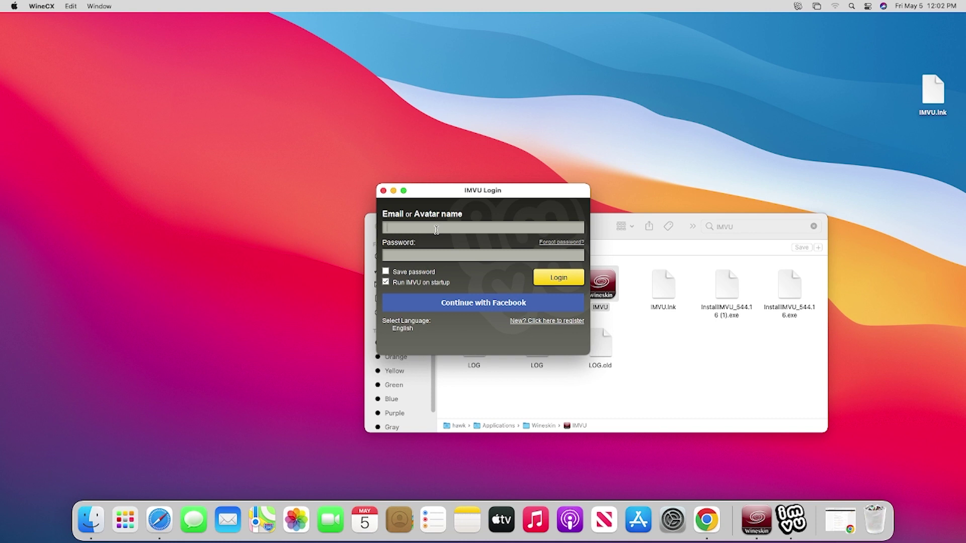
Step: Attempt login with the avatar name, dismiss the login-failed notice, and close the login window
text(hawk1)
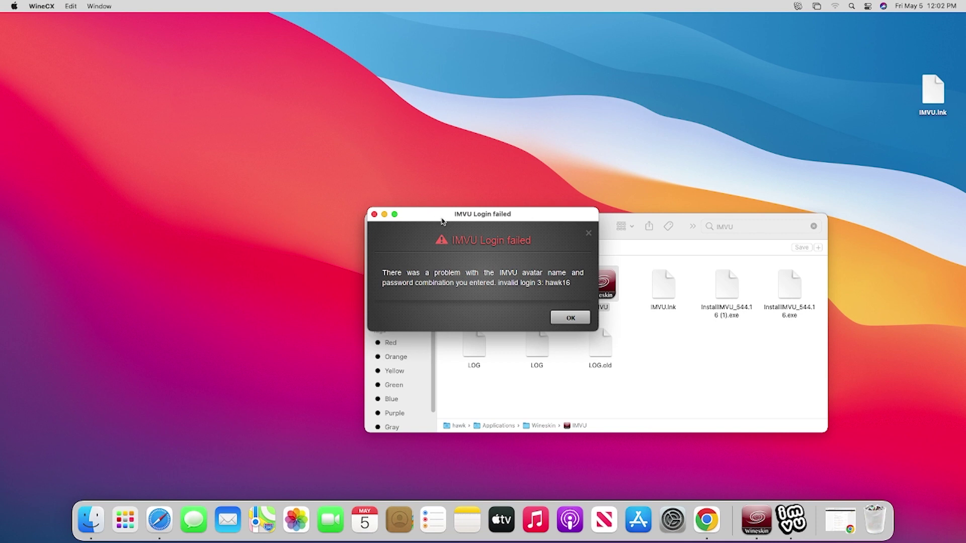
click(573, 318)
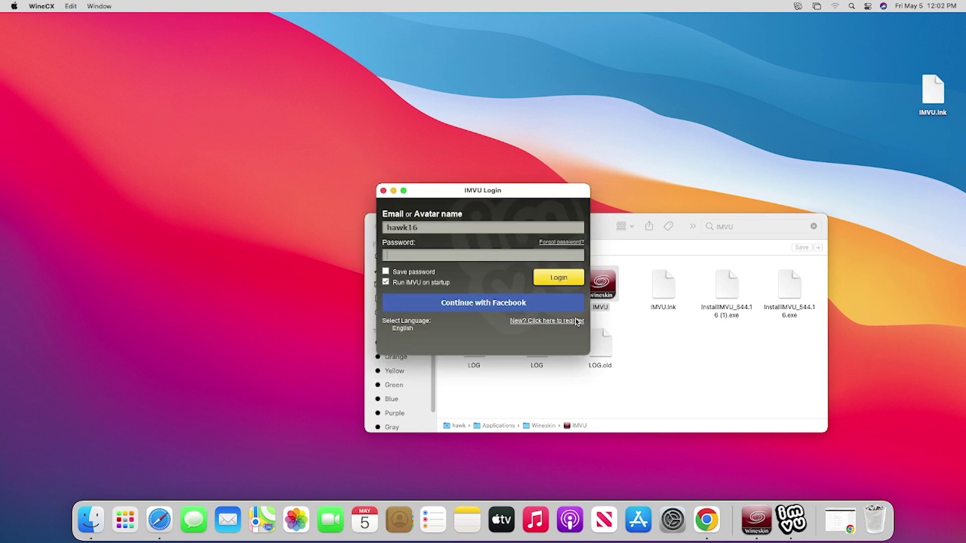
click(383, 191)
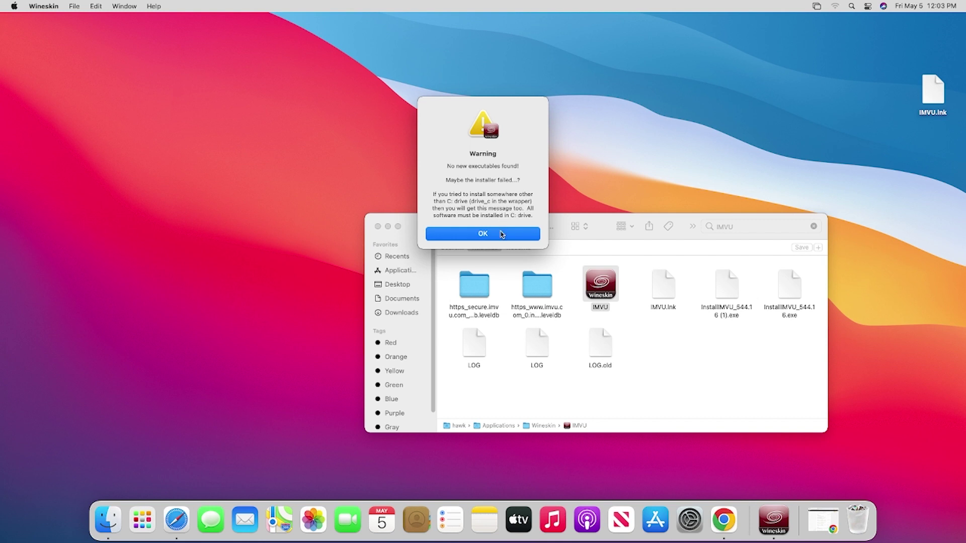
Step: Acknowledge the no-new-executables warning and cancel the Installer chooser
click(501, 235)
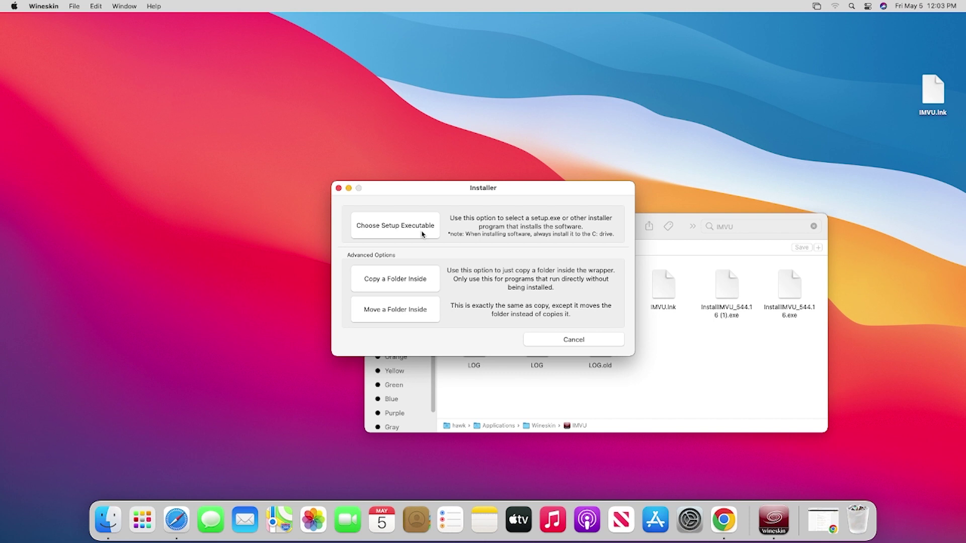
click(548, 338)
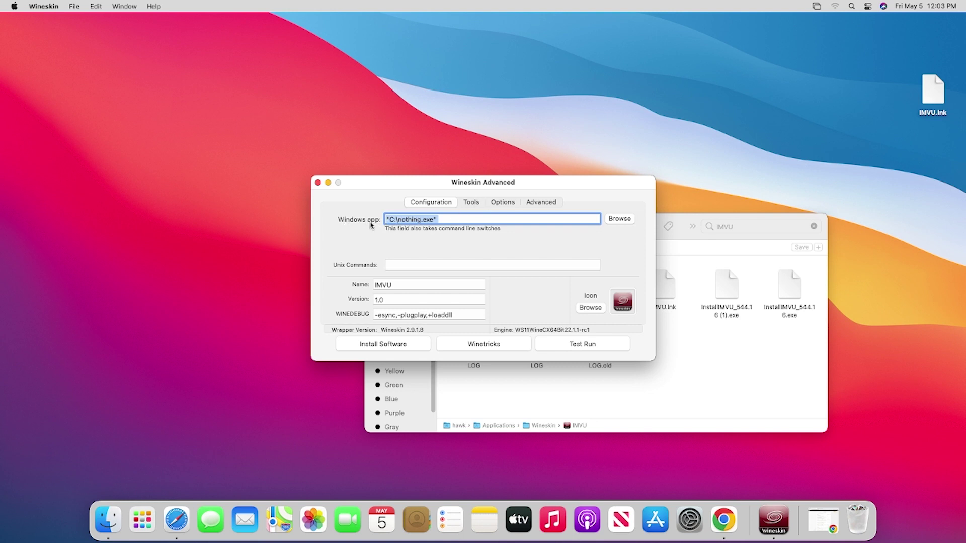
Step: Browse for the wrapper's Windows app into drive_c/users/…/AppData/Roaming/IMVUClient
click(629, 219)
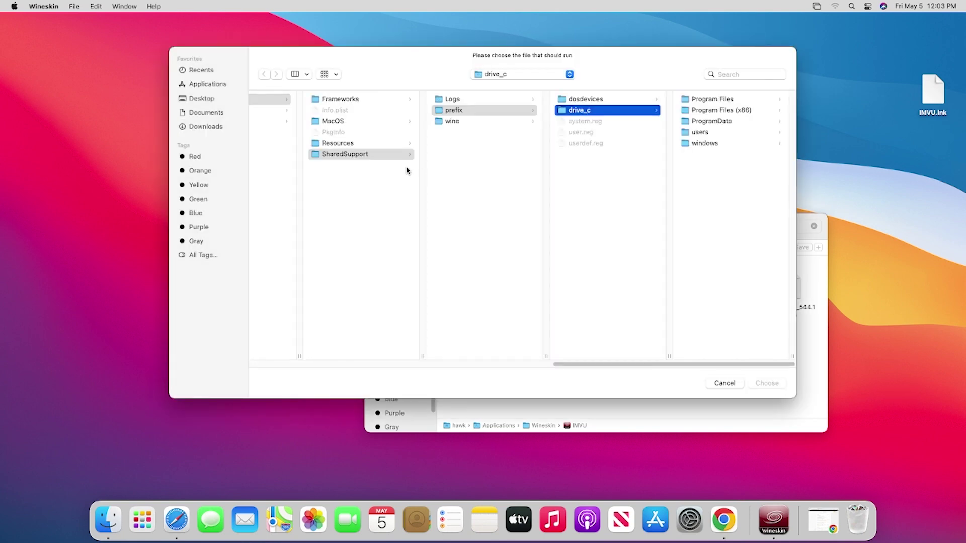
click(715, 385)
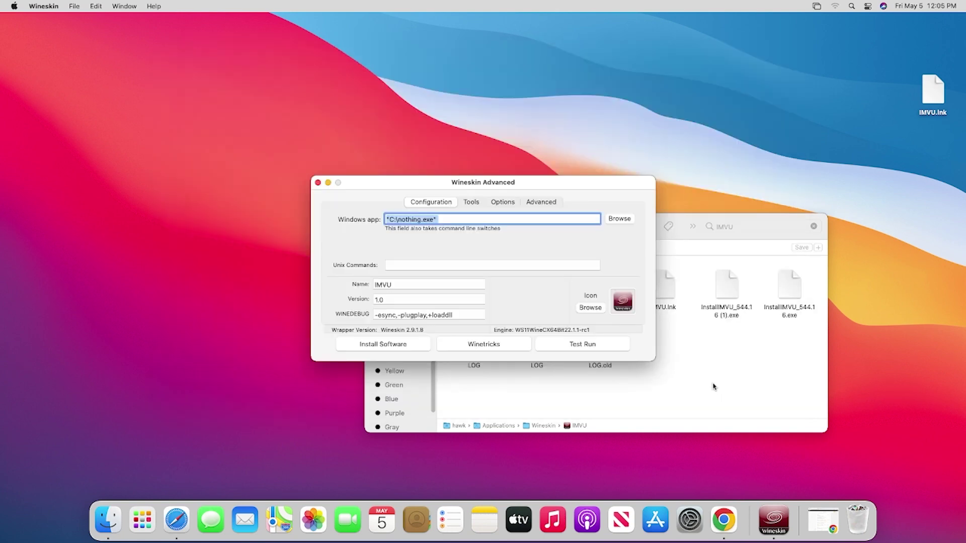
click(622, 222)
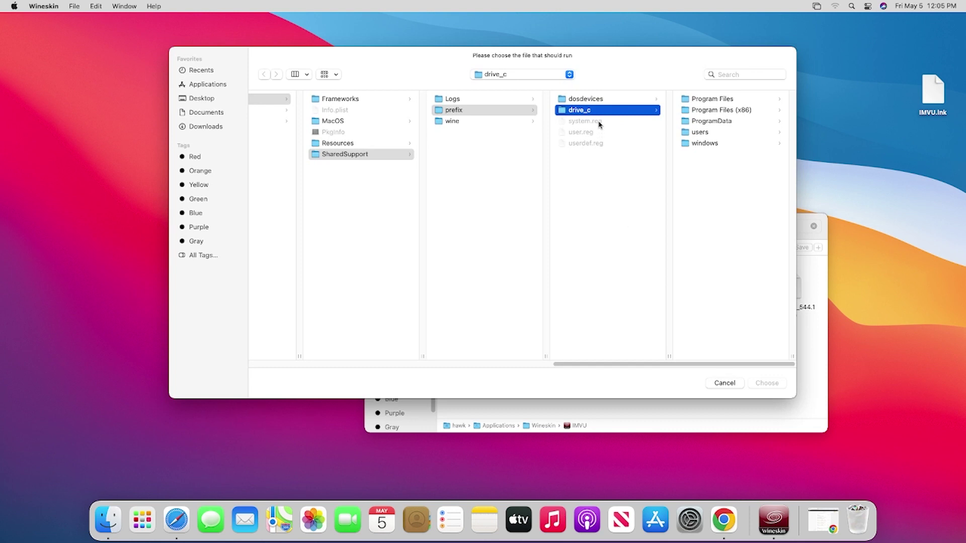
click(701, 132)
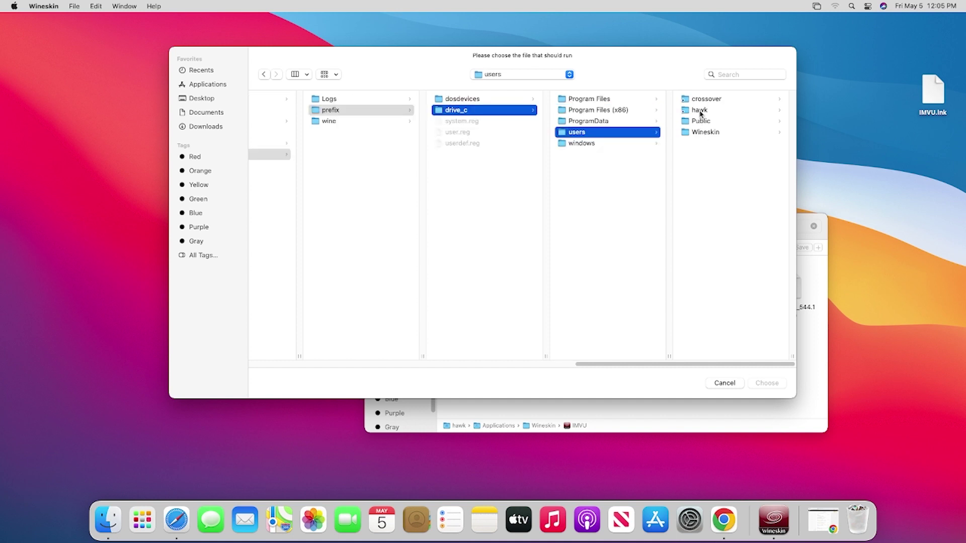
click(699, 112)
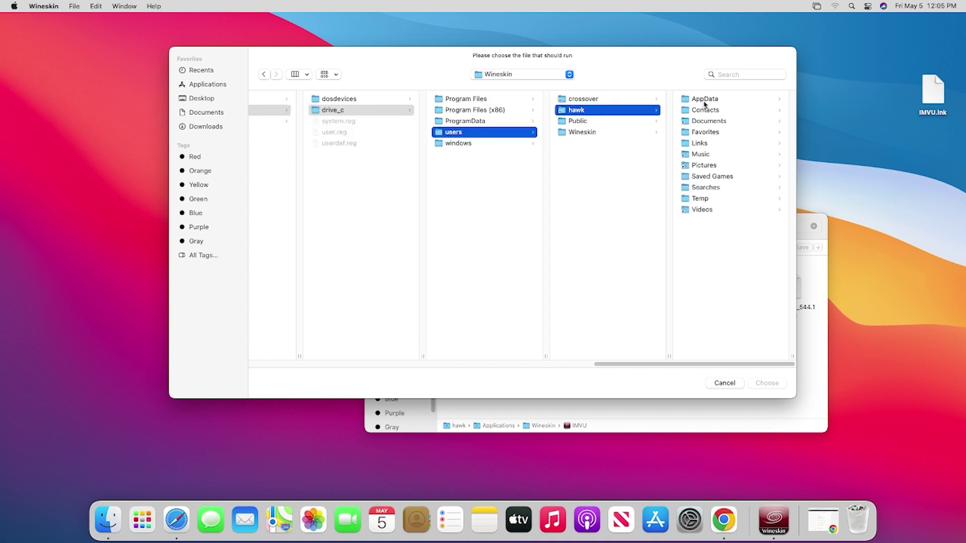
click(705, 101)
click(706, 121)
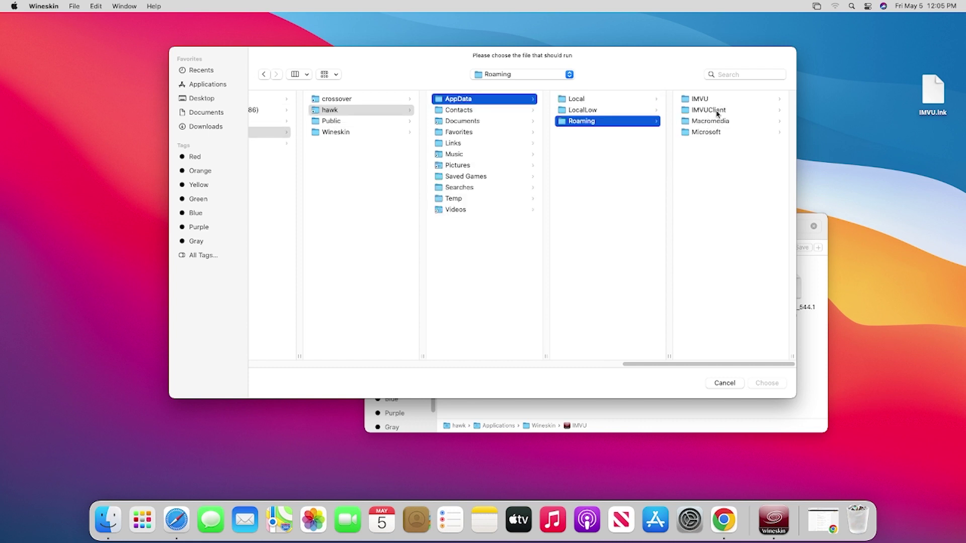
click(718, 112)
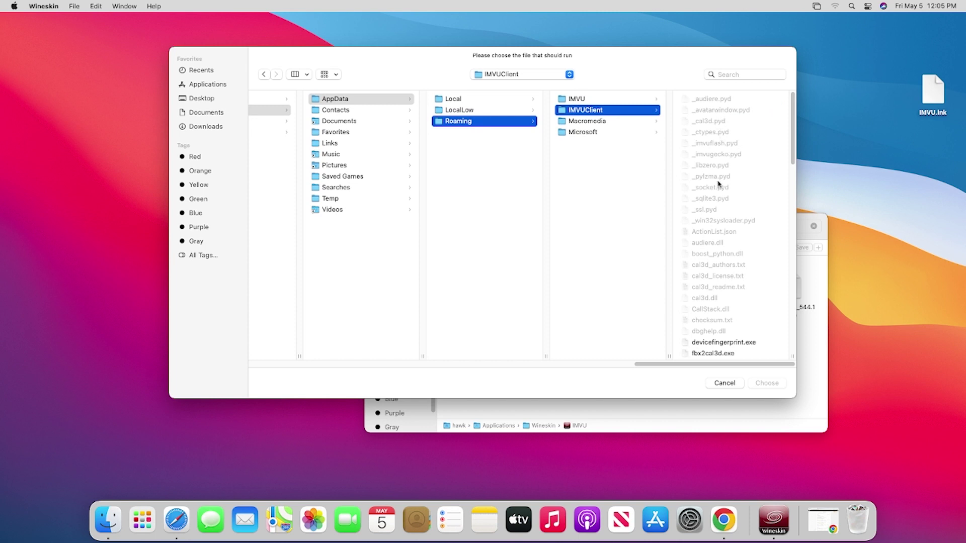
Step: Set IMVUQualityAgent.exe as the Windows app, keeping Name IMVU and Version 1.0
scroll(752, 184, down, 3)
scroll(752, 183, down, 5)
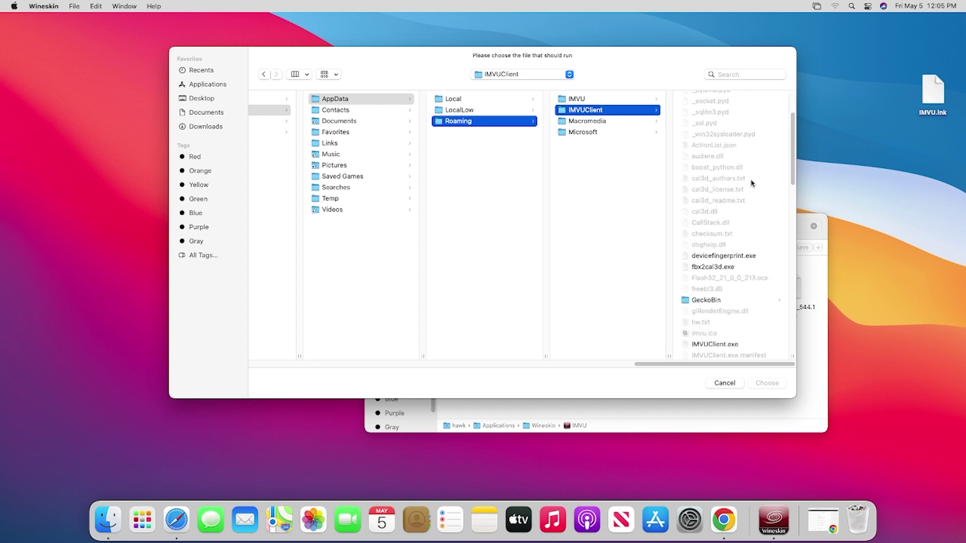
scroll(752, 183, down, 5)
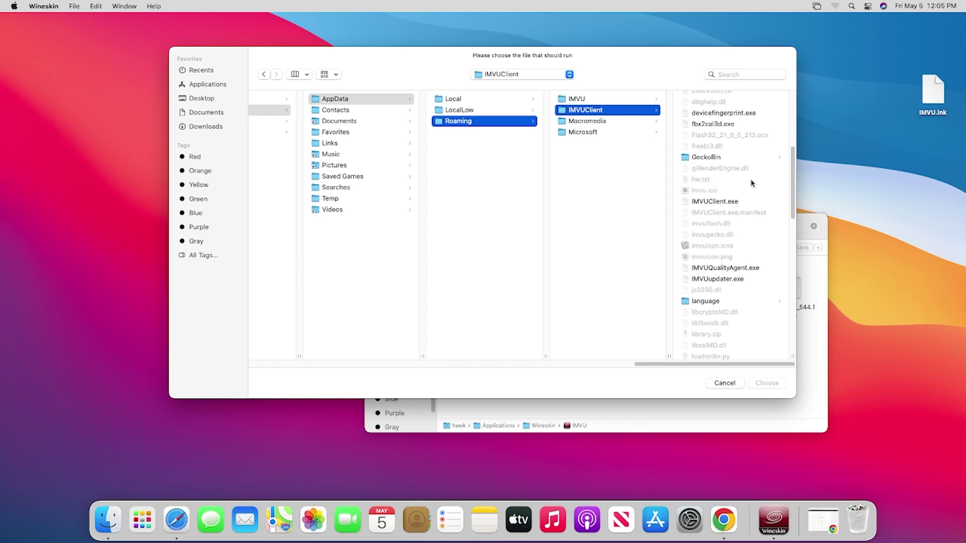
click(715, 270)
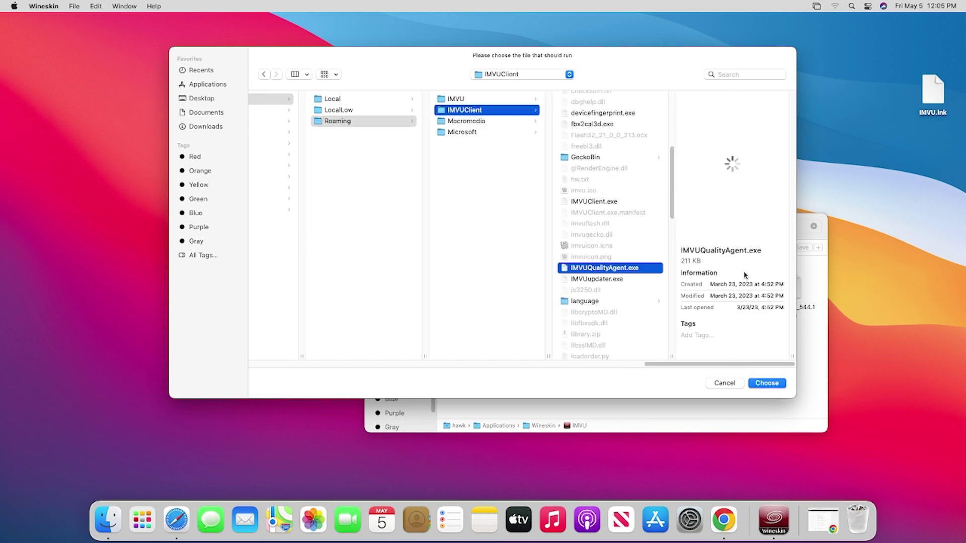
click(767, 384)
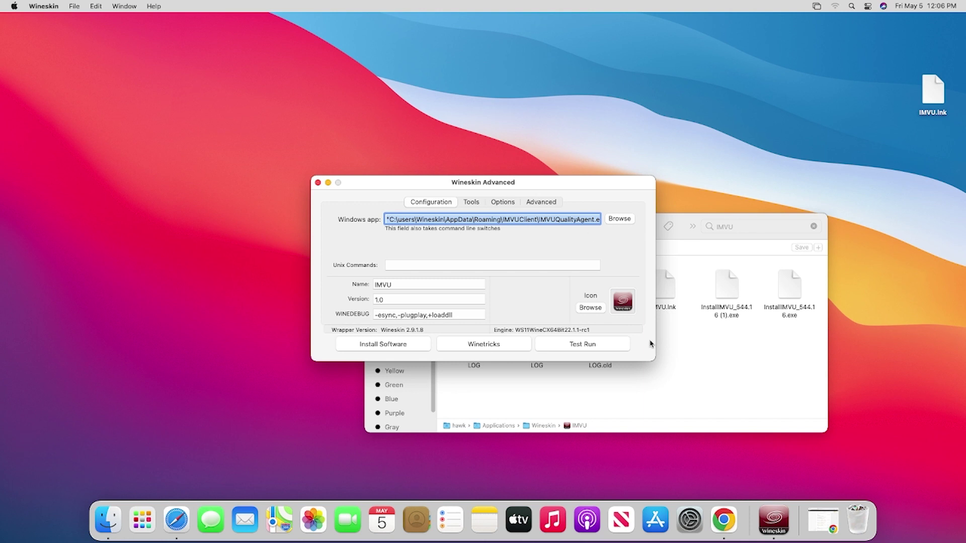
Step: Browse for a new wrapper icon, navigating from Users into the IMVU wrapper's drive_c folder
click(591, 310)
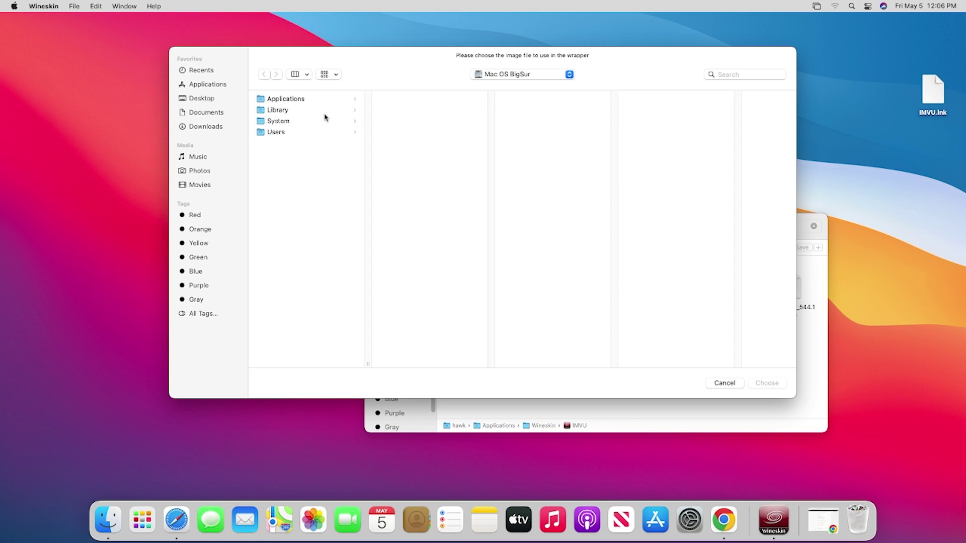
click(304, 131)
click(421, 100)
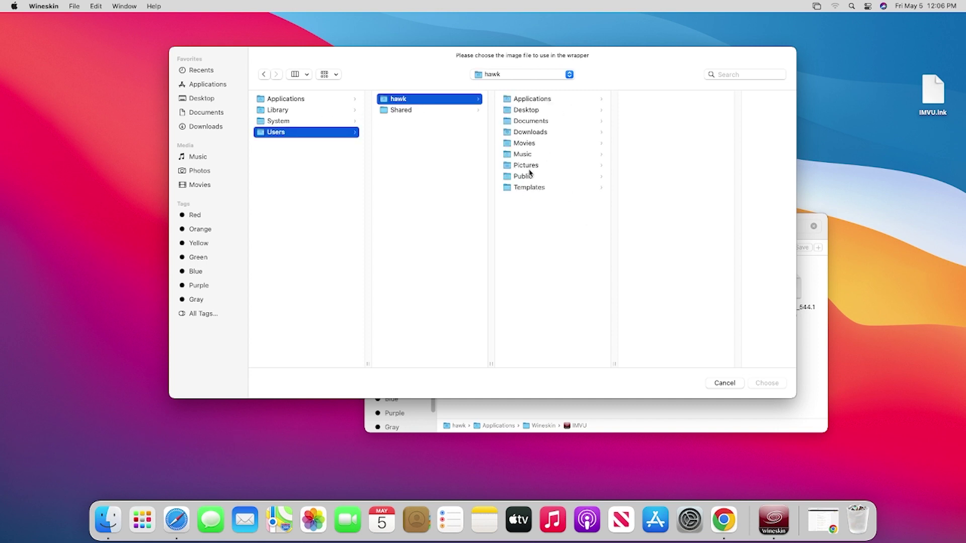
click(544, 101)
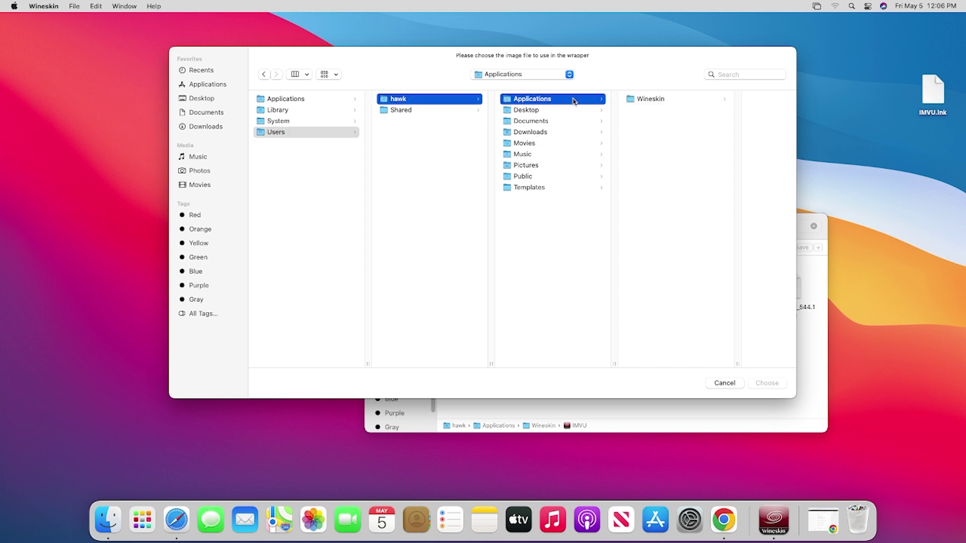
click(629, 100)
click(690, 100)
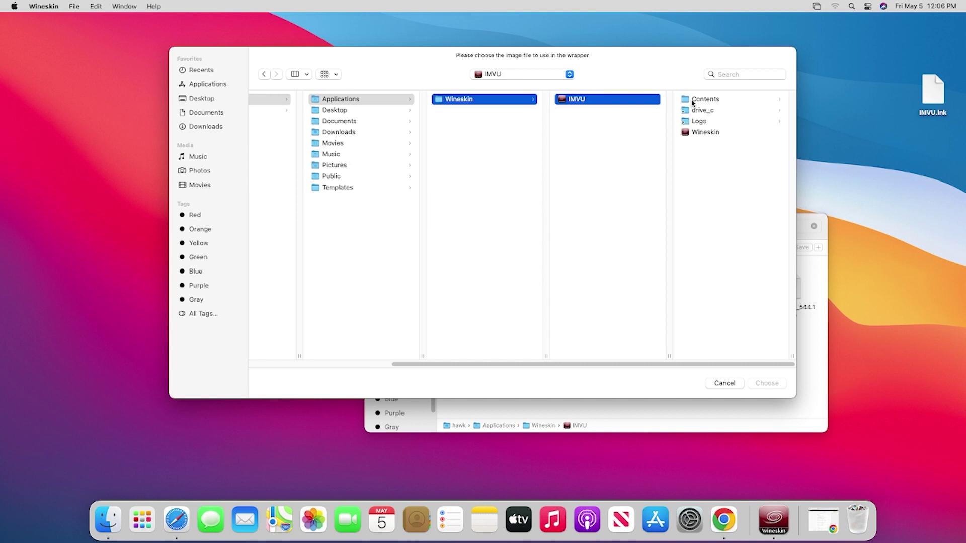
click(705, 111)
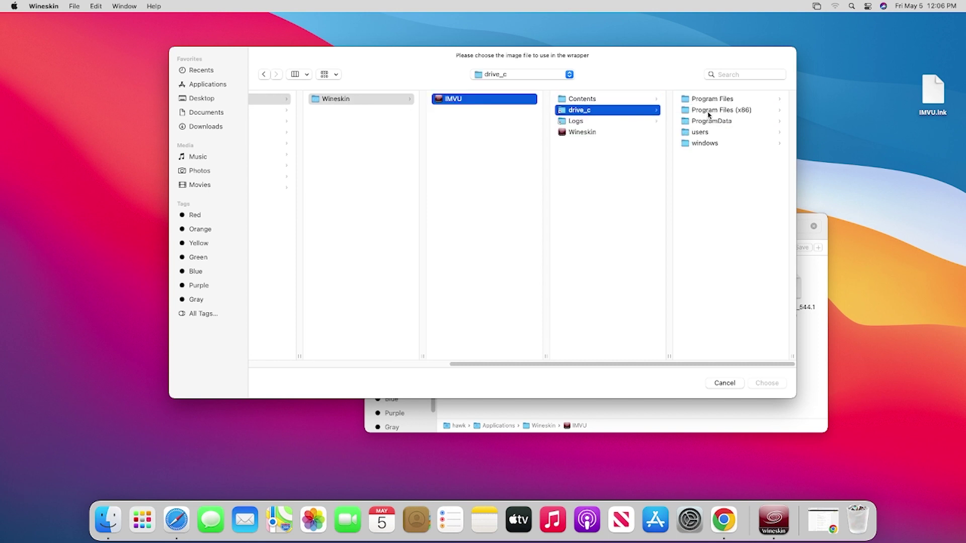
Step: Go to users/…/AppData/Roaming/IMVUClient and choose imvuicon.icns as the icon
click(726, 132)
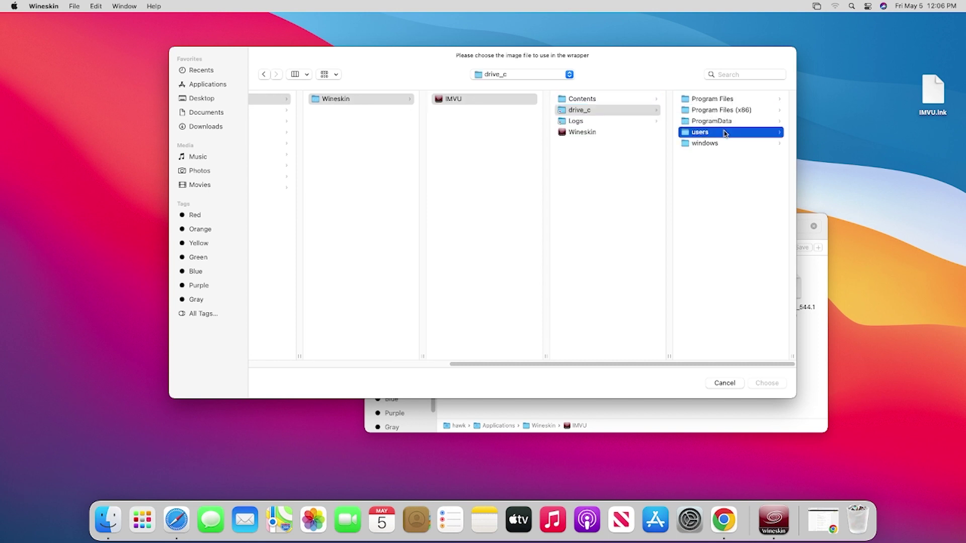
click(726, 110)
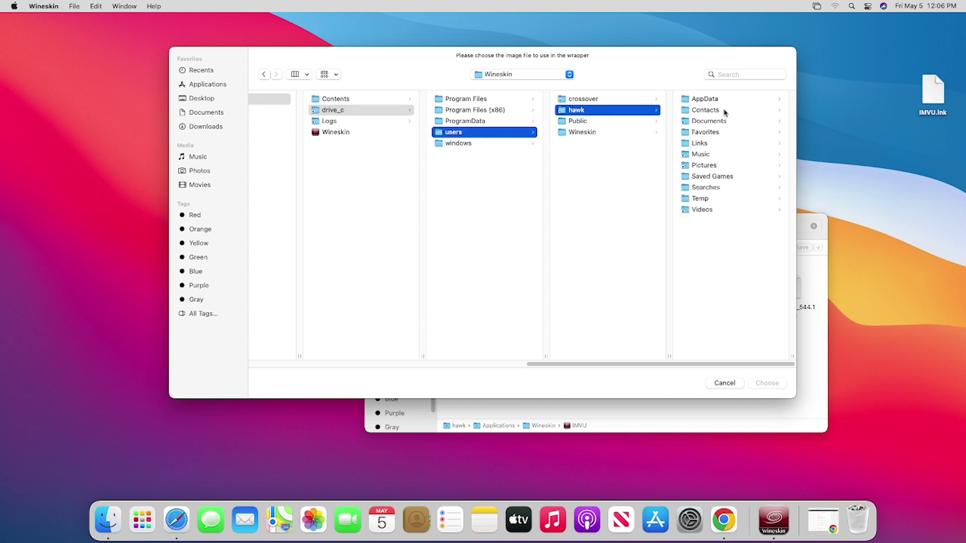
click(721, 100)
click(724, 121)
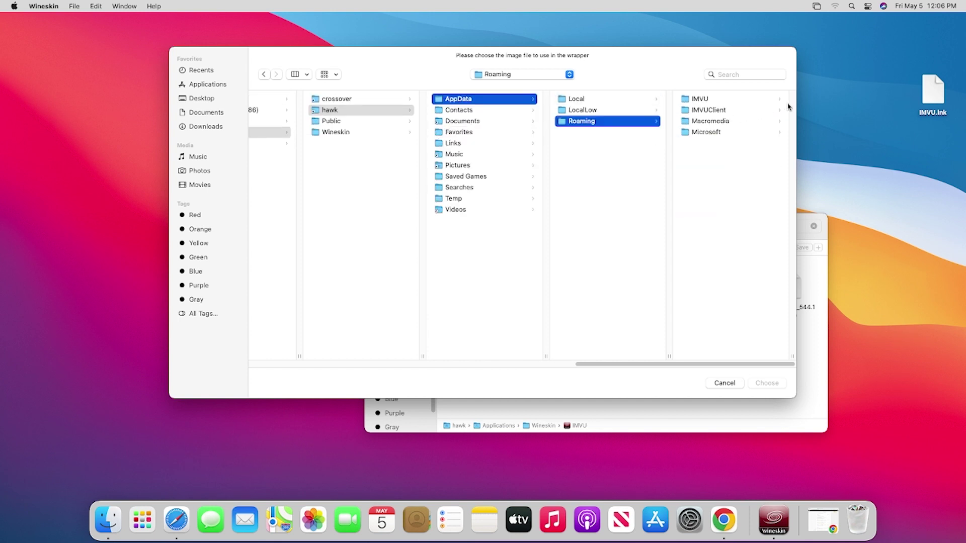
click(737, 111)
scroll(720, 202, down, 2)
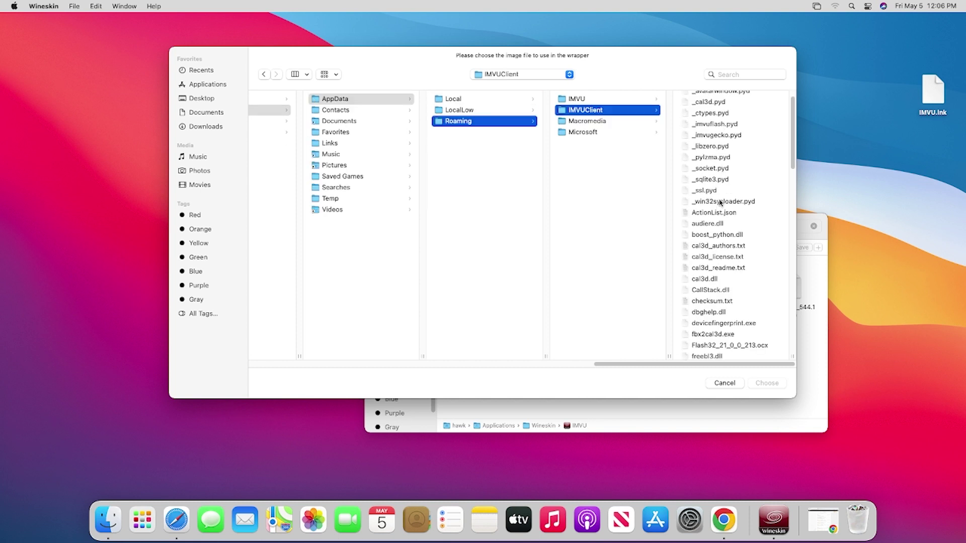
scroll(720, 202, down, 15)
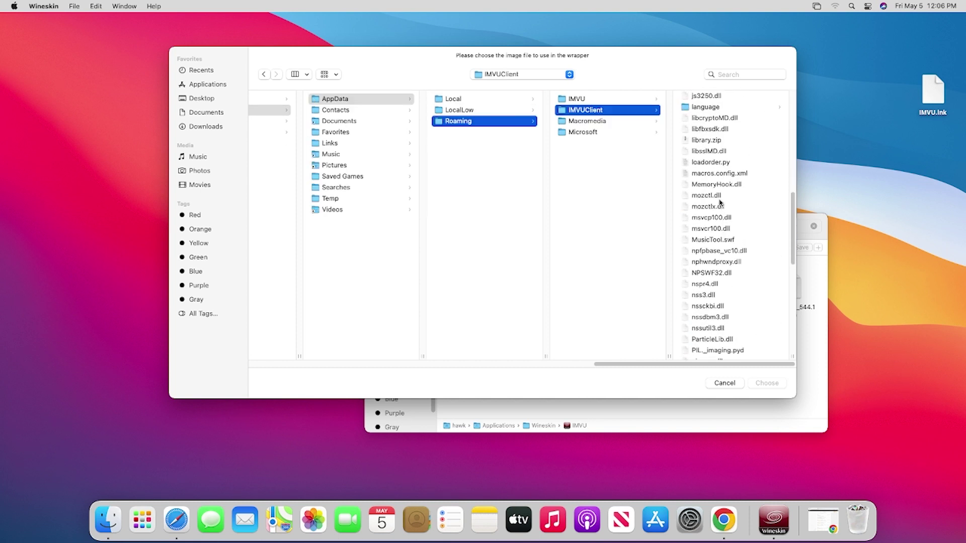
scroll(720, 202, up, 3)
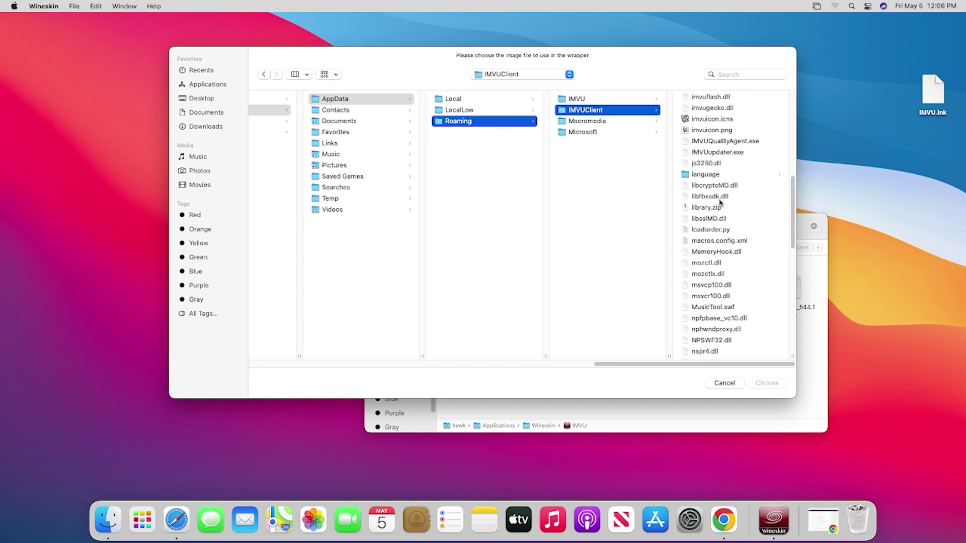
click(706, 118)
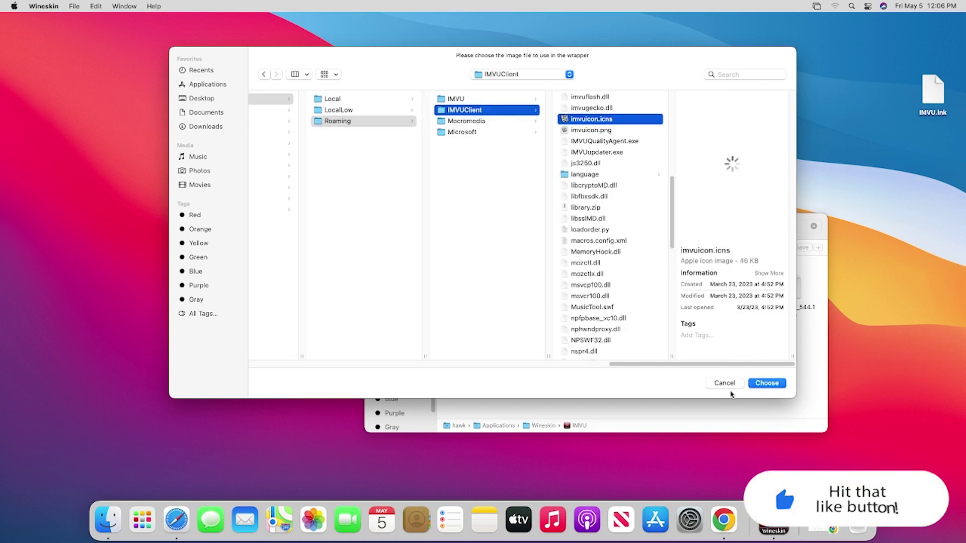
click(759, 386)
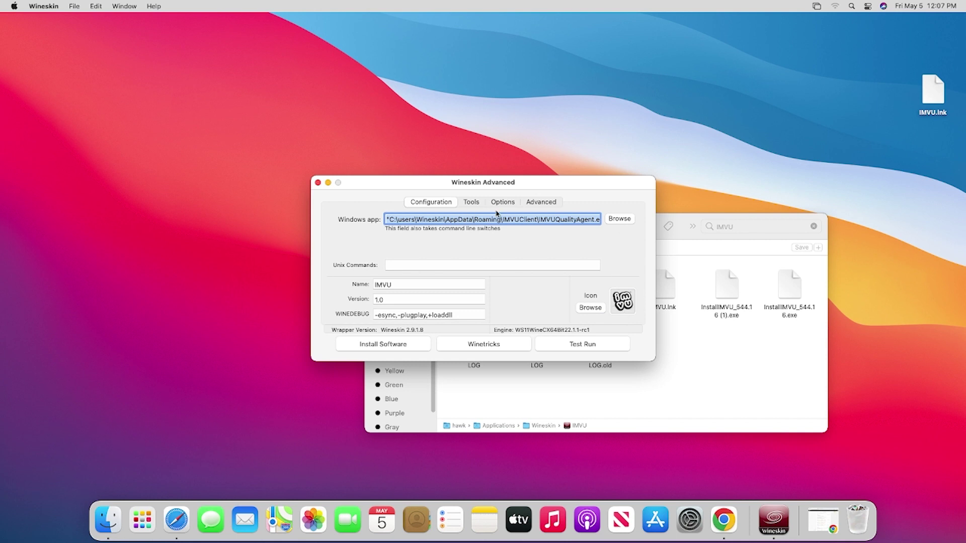
Step: Close the Wineskin Advanced configuration window
click(476, 206)
click(446, 204)
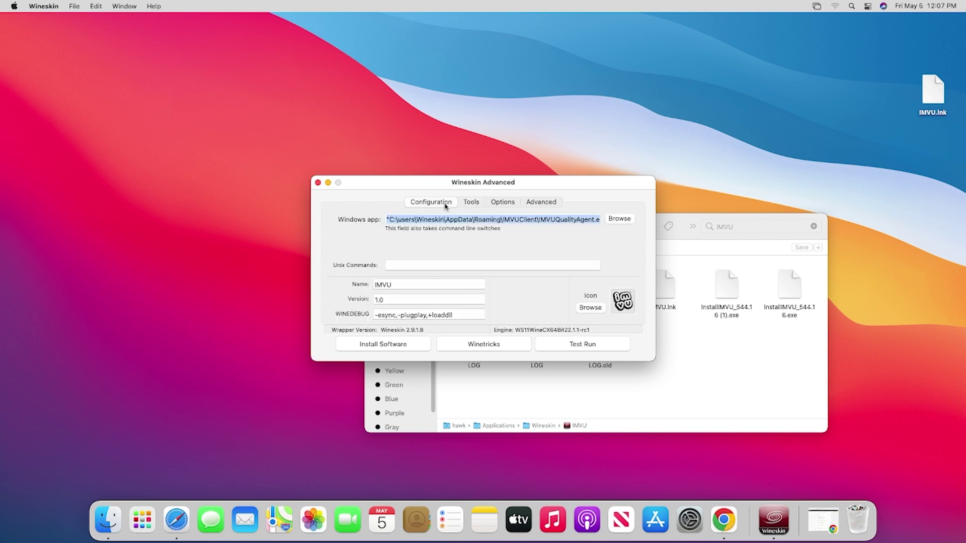
click(317, 183)
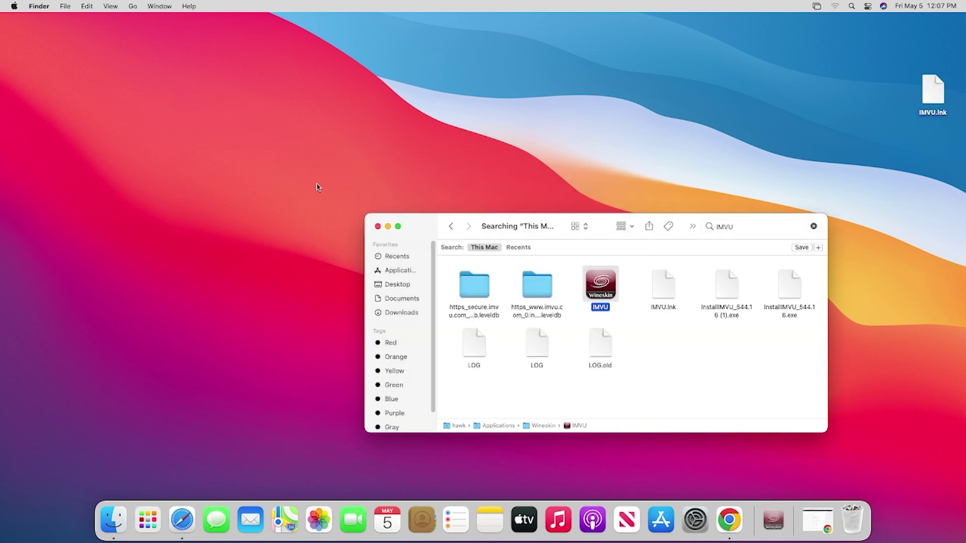
Step: Drag the IMVU app from Finder's search results onto the desktop and minimize Finder
click(645, 359)
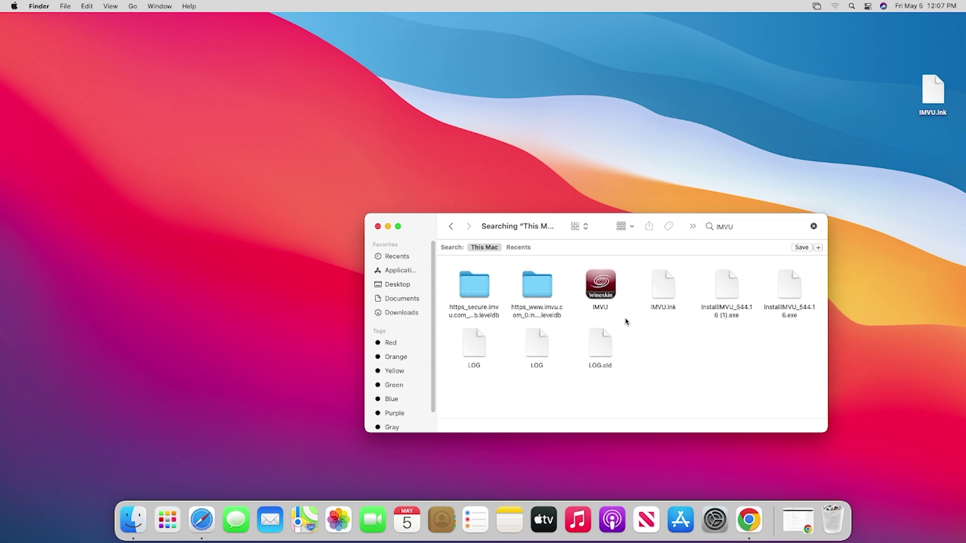
click(606, 294)
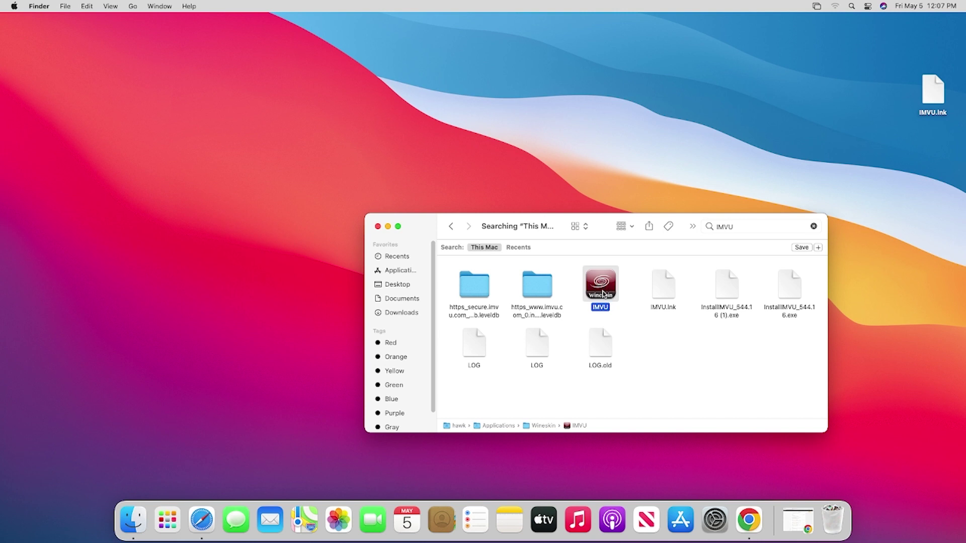
drag(603, 294, 770, 176)
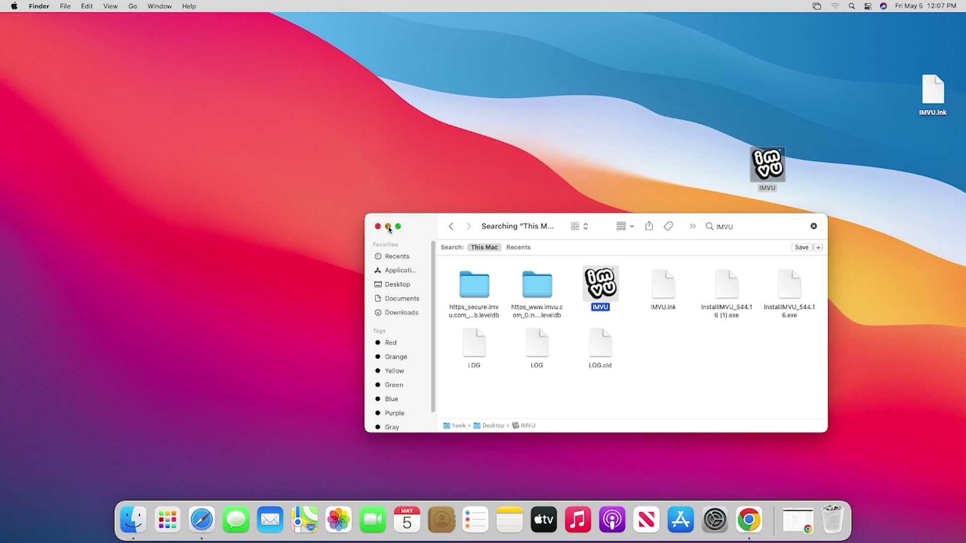
click(388, 227)
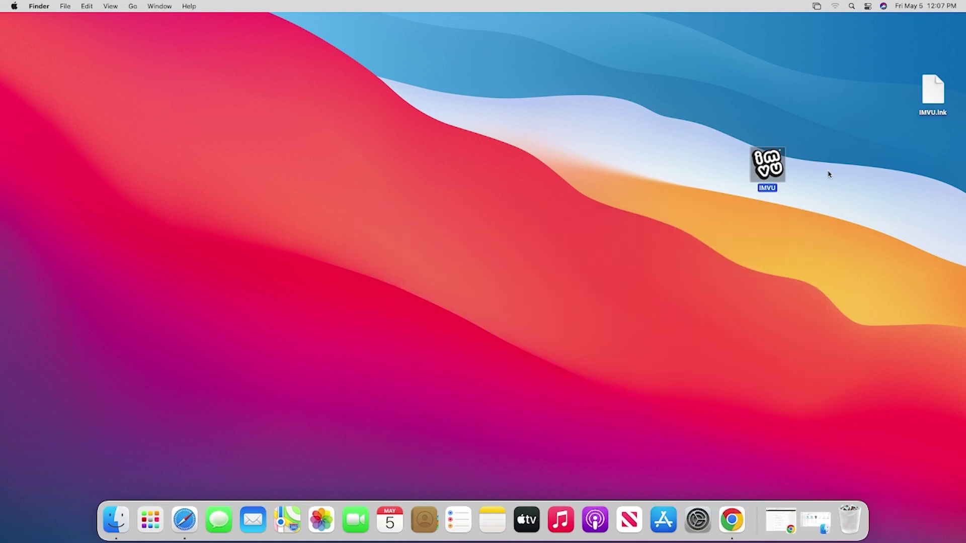
Step: Launch IMVU from its desktop icon, log in, and submit the two-factor code
double_click(768, 168)
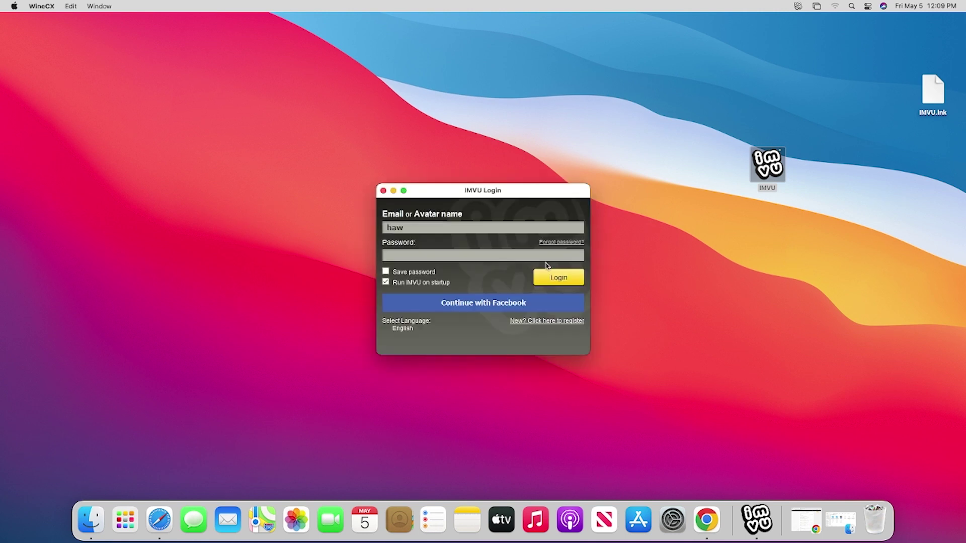
click(559, 276)
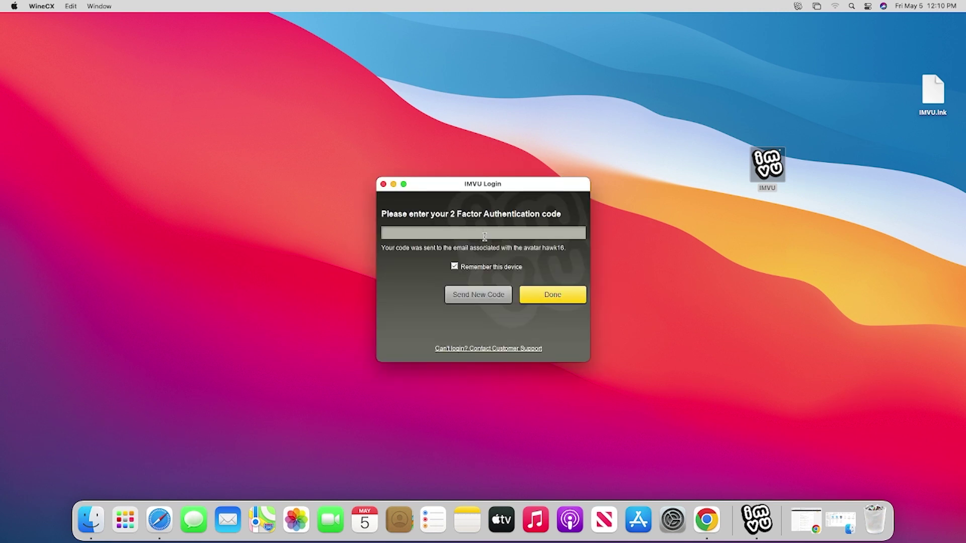
click(553, 297)
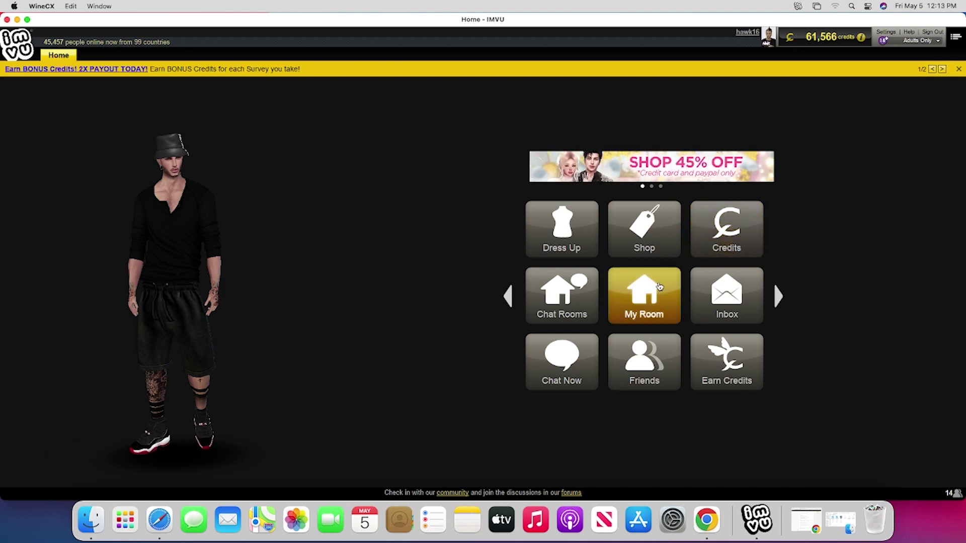
Step: Load My Room in 3D, then briefly show and hide the Furniture and Online Friends panels
click(657, 286)
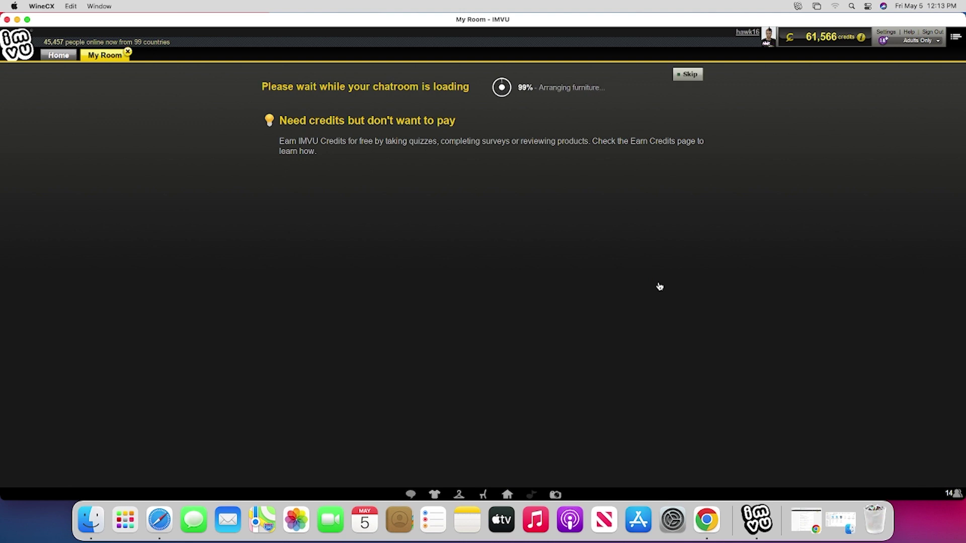
click(483, 494)
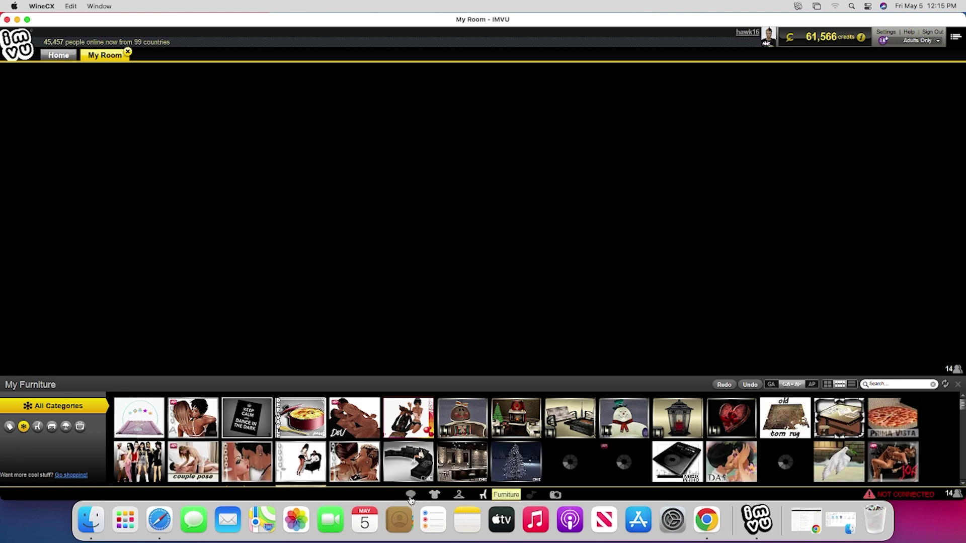
click(411, 496)
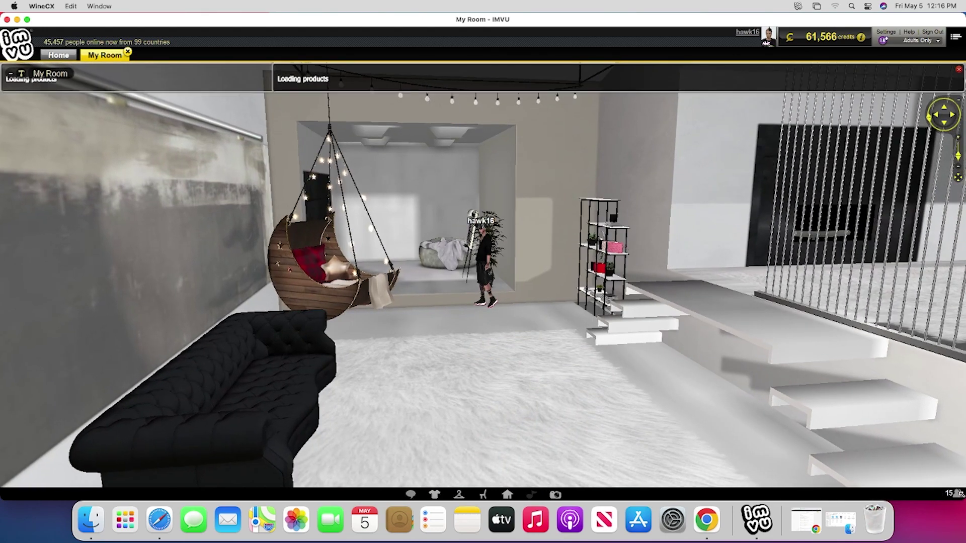
click(955, 494)
click(954, 494)
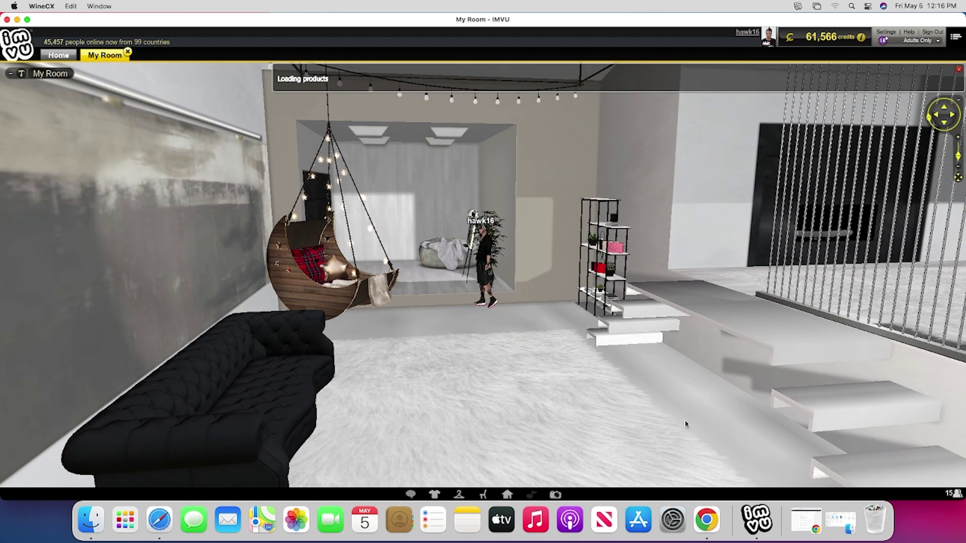